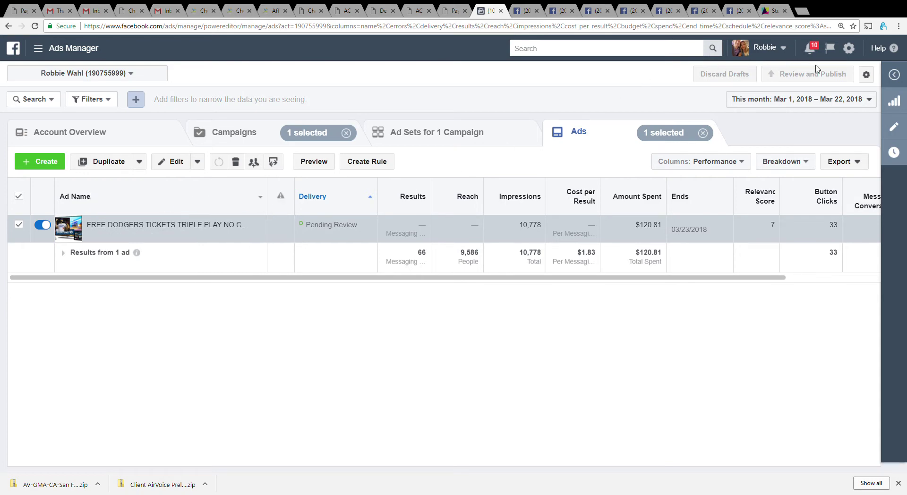
Step: Leave Ads Manager for the business page's message inbox showing the latest lead's conversation
click(523, 10)
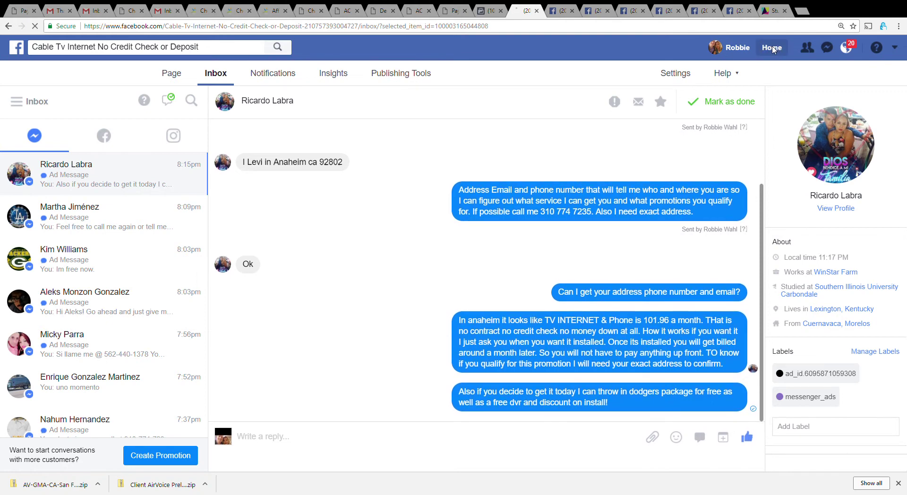
Step: Go via the News Feed to the Cable Tv Internet business page's main view
click(771, 49)
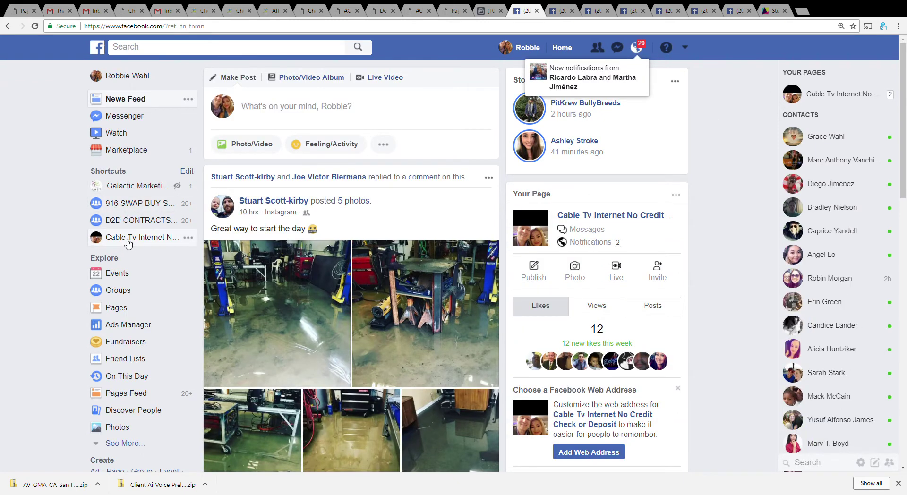
click(127, 242)
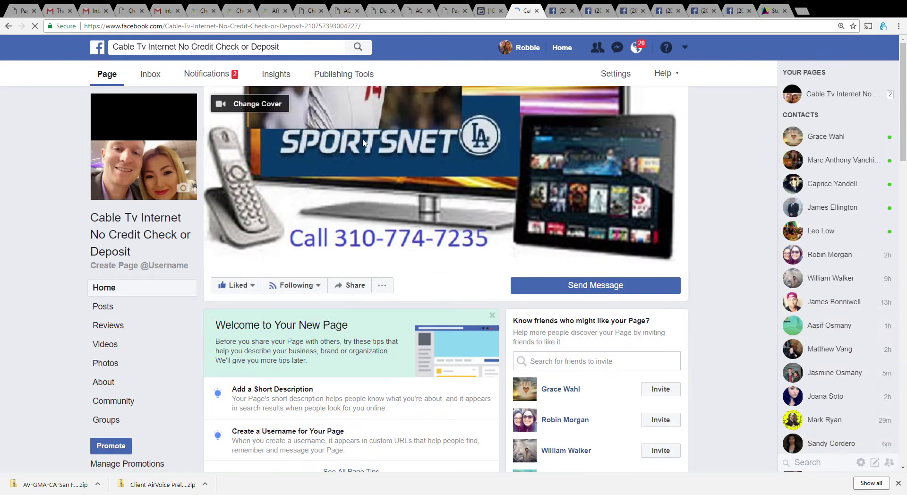
Step: Review the page's All Notifications list of today's likes, comments and 10-likes milestone
click(217, 77)
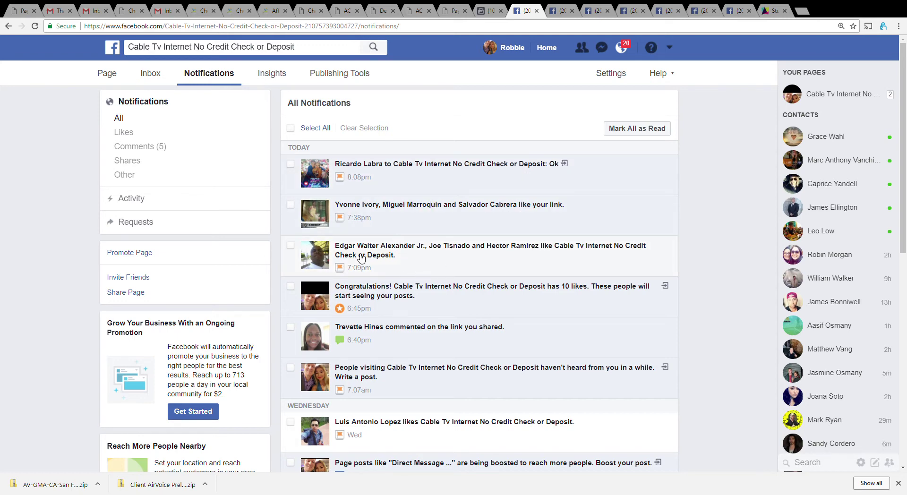
scroll(361, 257, down, 7)
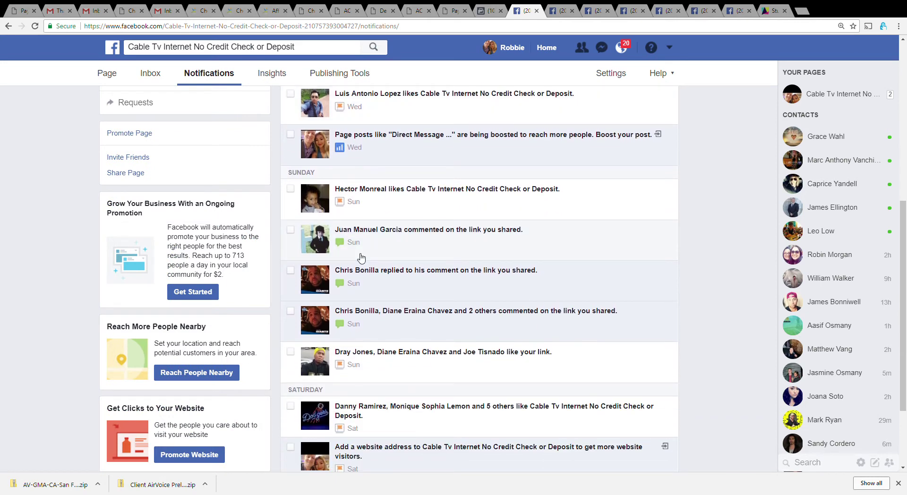
scroll(361, 258, up, 1)
scroll(361, 258, down, 4)
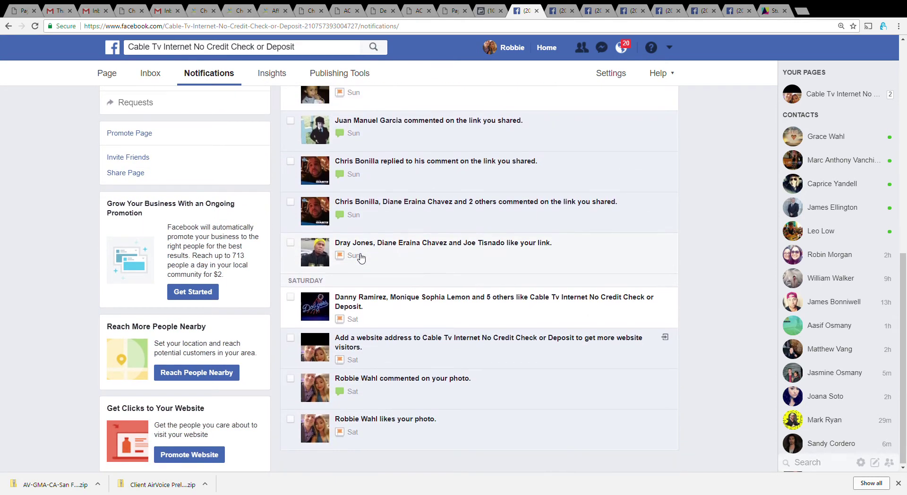
scroll(361, 258, up, 7)
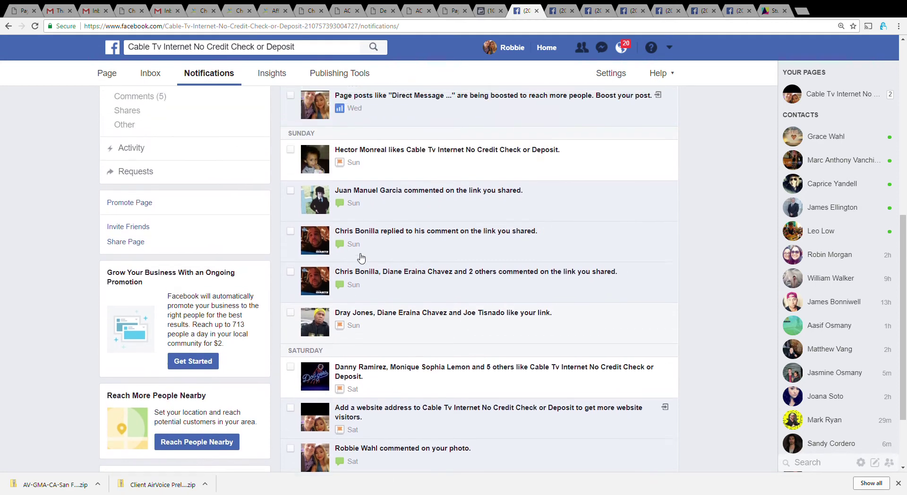
scroll(361, 257, up, 3)
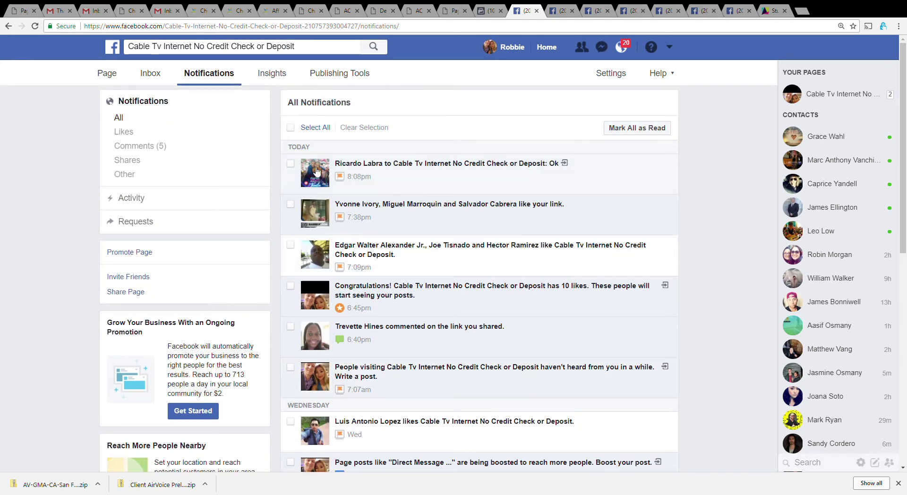
Step: Return to the page inbox on the lead conversation quoting 101.96 a month
click(148, 78)
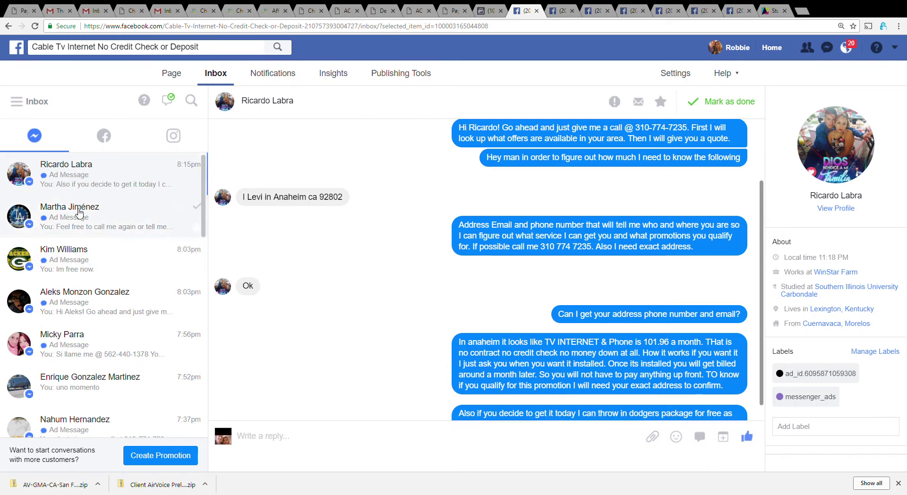
Step: Open the second lead's conversation and browse her mostly Spanish-language profile timeline
click(108, 220)
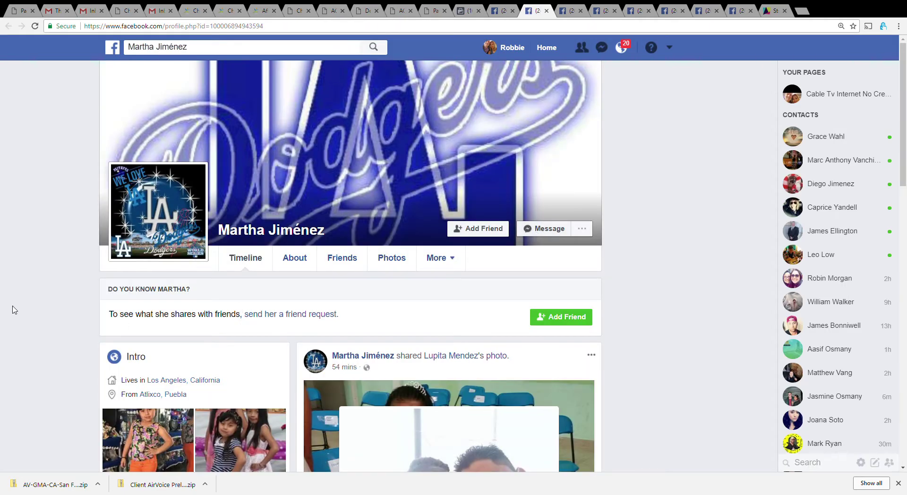
scroll(14, 310, down, 6)
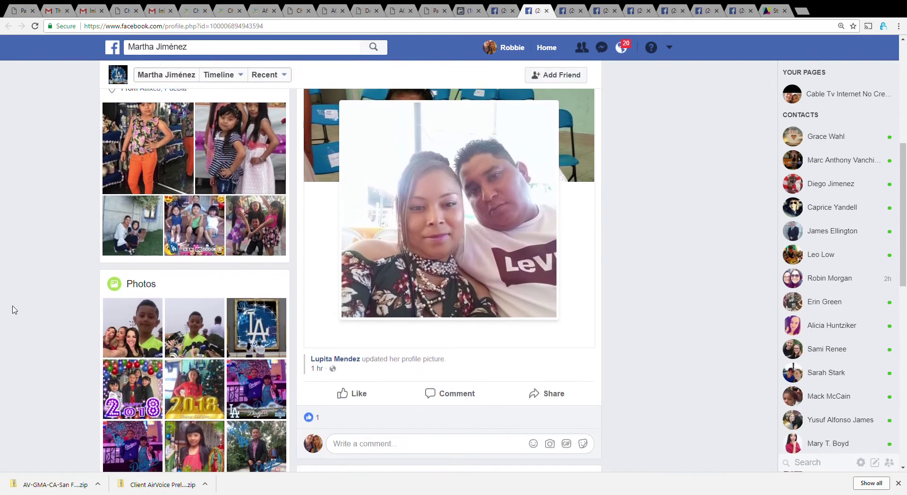
scroll(14, 310, down, 8)
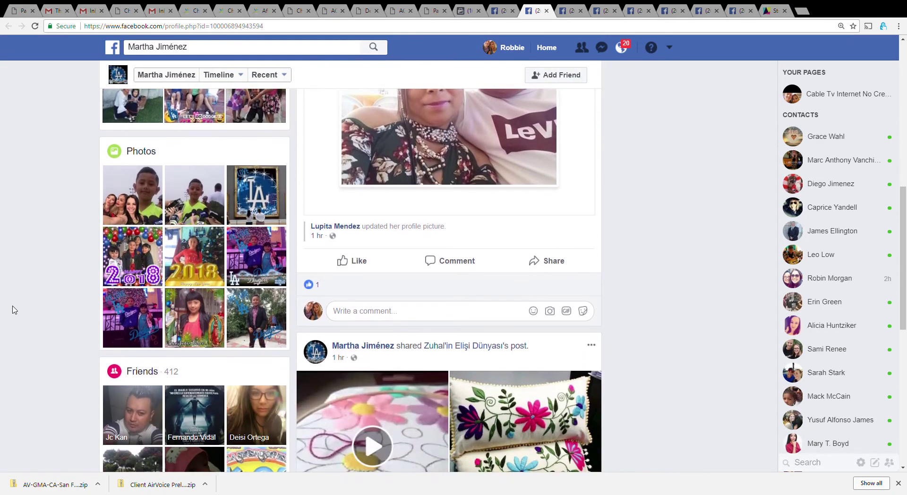
scroll(14, 310, down, 2)
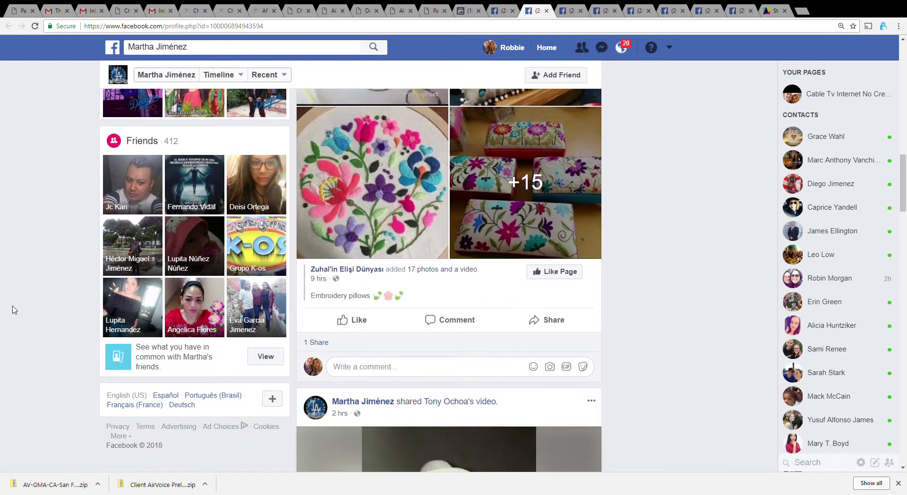
scroll(364, 190, down, 10)
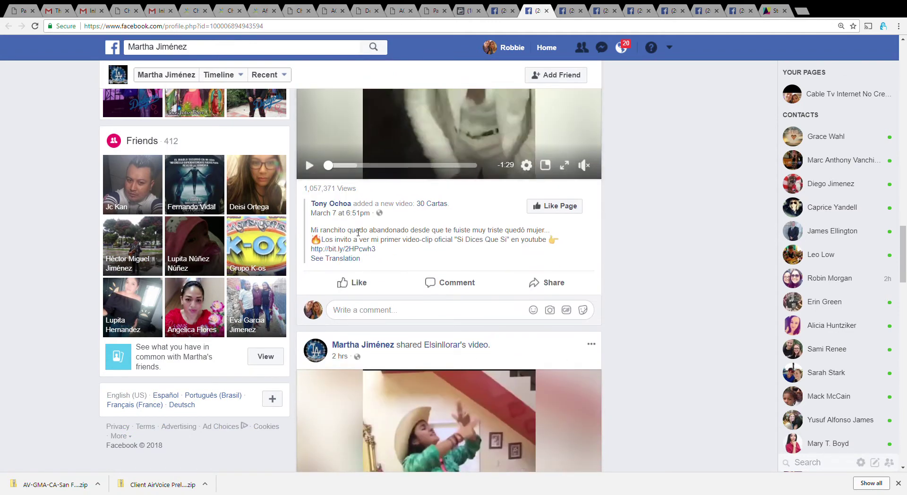
scroll(375, 235, down, 10)
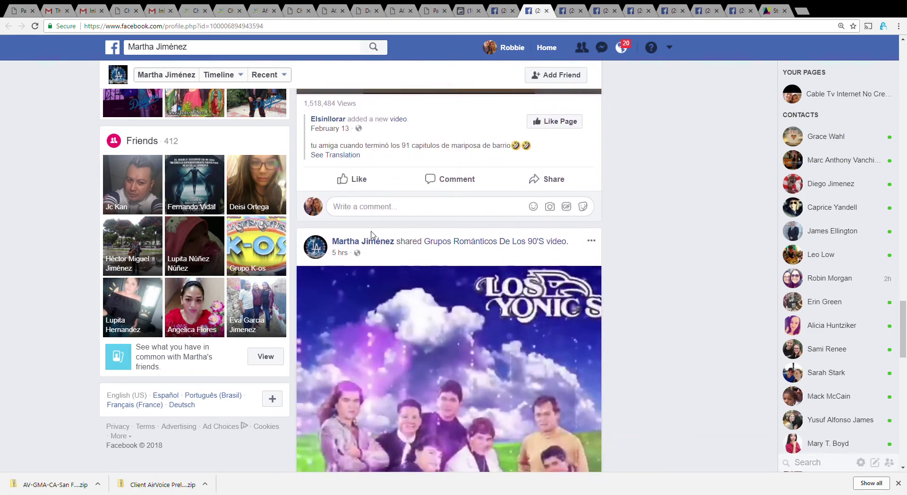
scroll(371, 235, down, 8)
scroll(371, 235, down, 2)
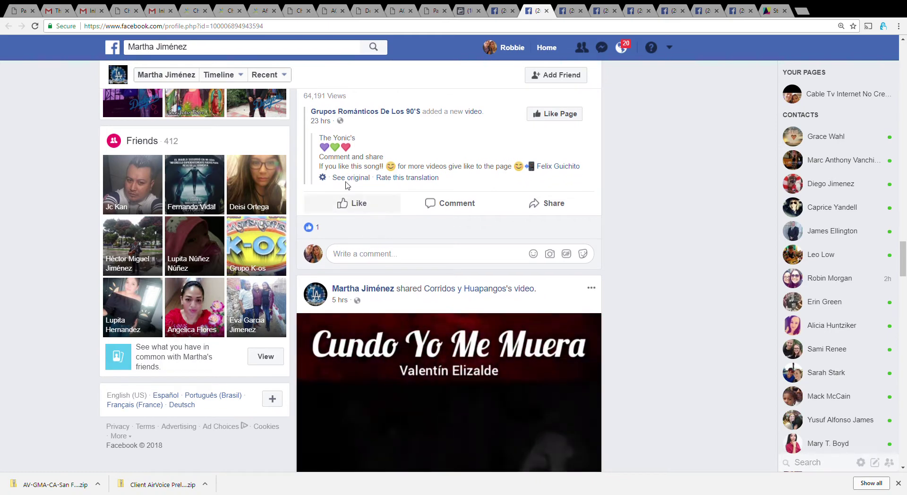
scroll(361, 256, down, 6)
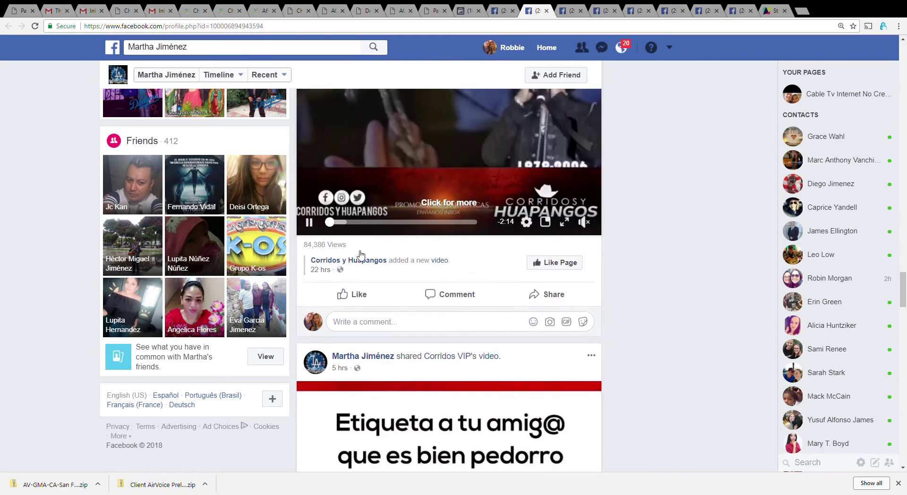
Step: Finish looking through her timeline and return to her 'Wrong number' inbox conversation
scroll(360, 254, down, 7)
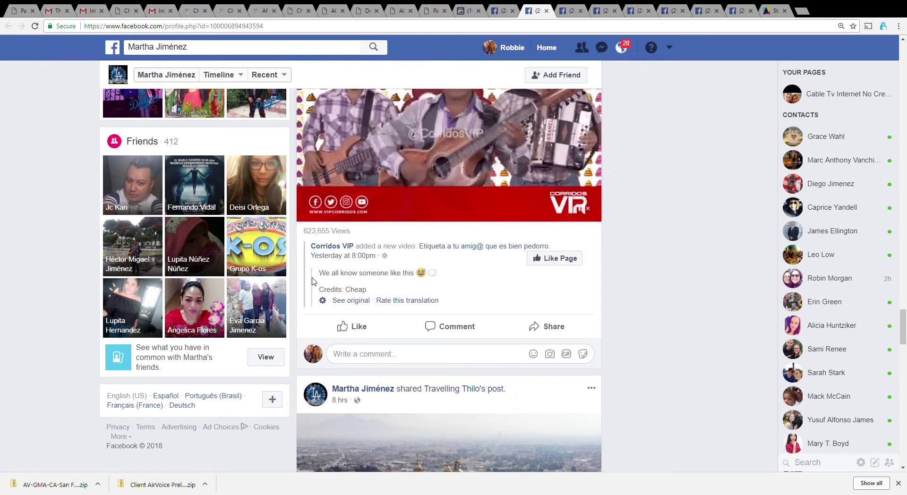
scroll(316, 280, down, 9)
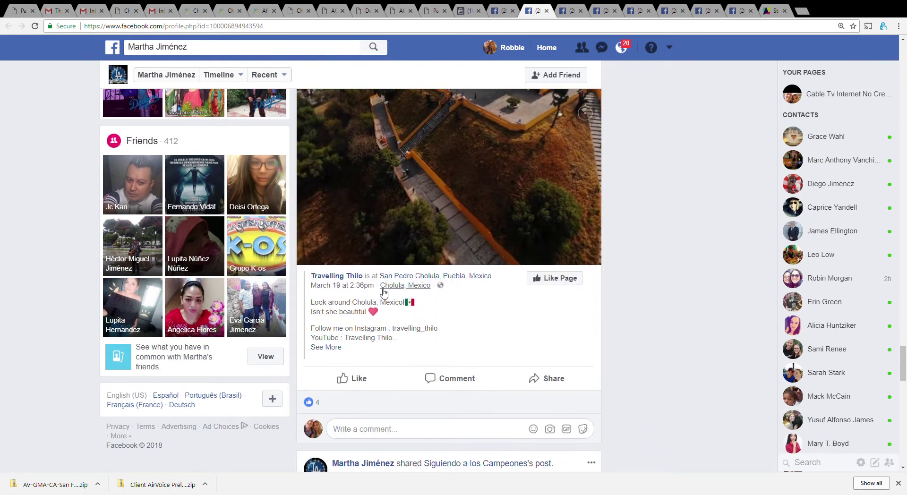
scroll(388, 286, down, 12)
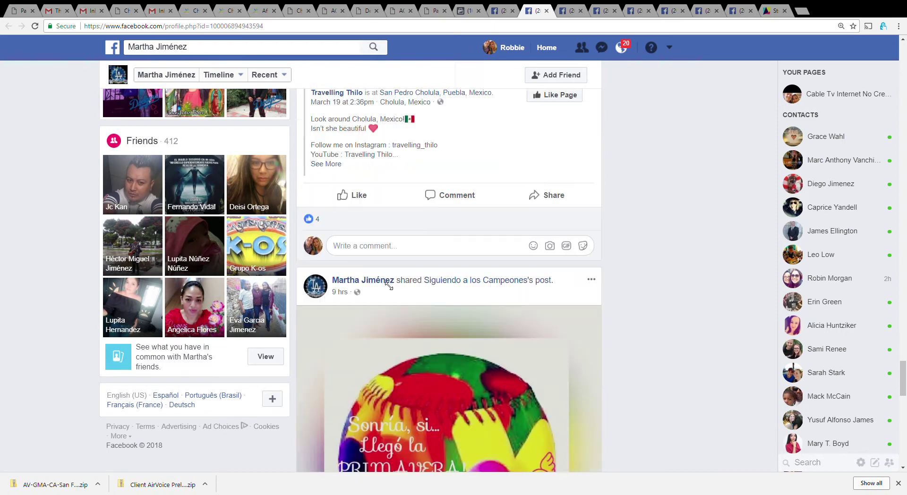
scroll(388, 286, down, 8)
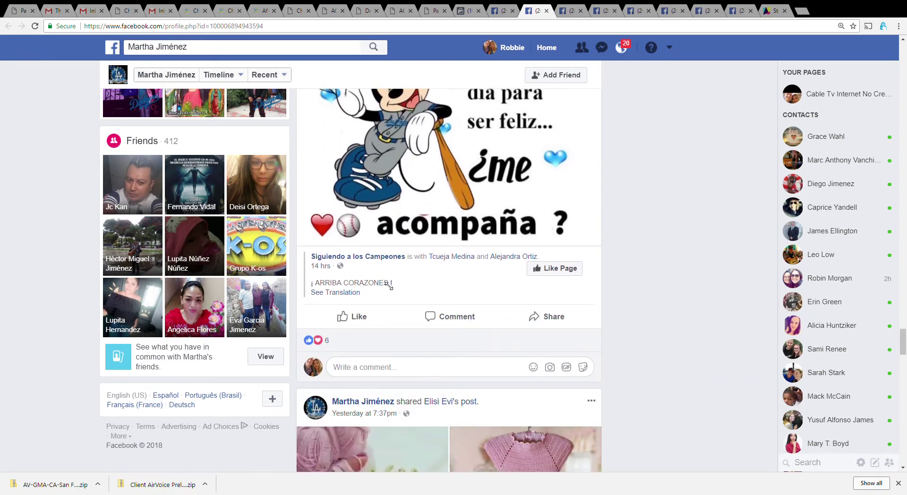
scroll(388, 286, up, 20)
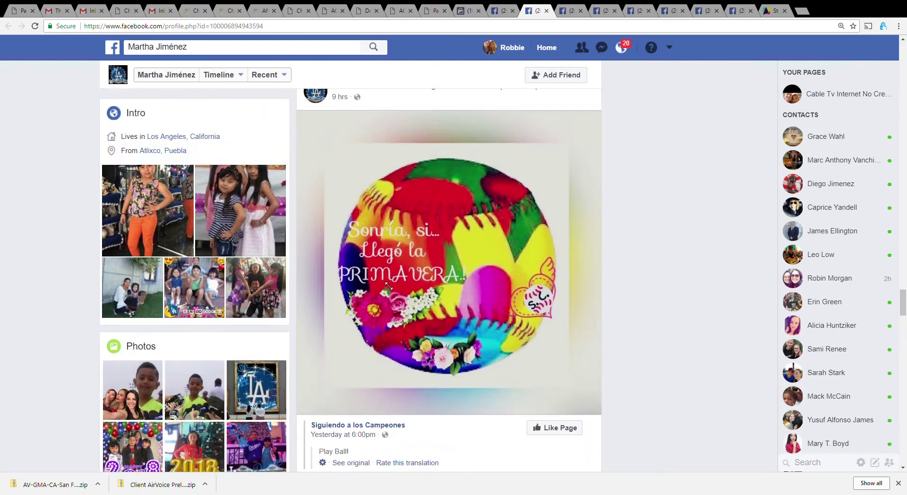
scroll(388, 286, up, 20)
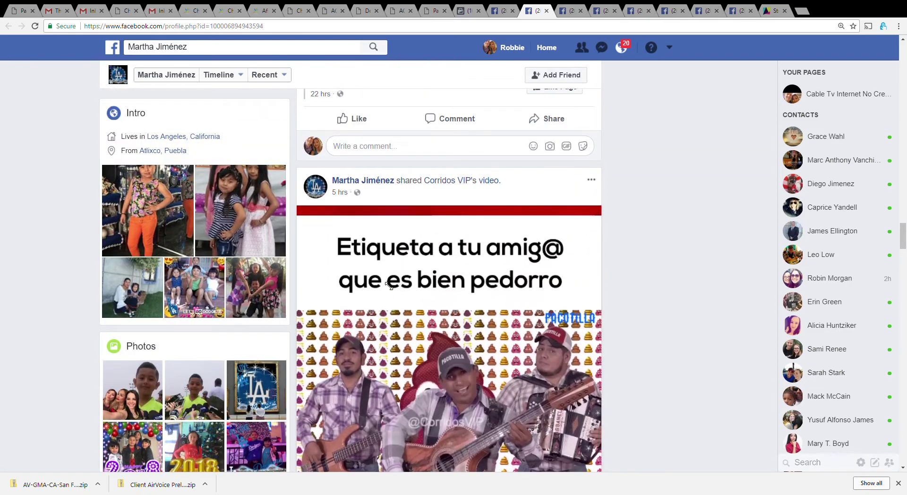
key(ctrl+shift+Tab)
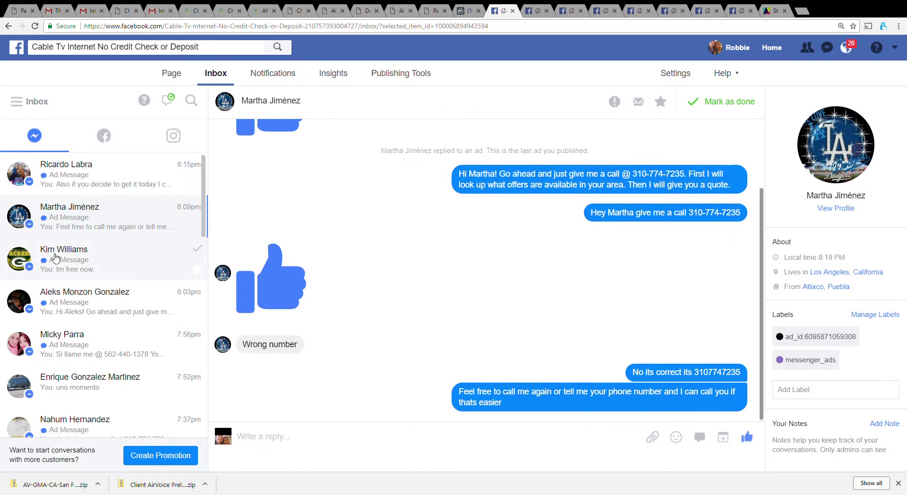
click(59, 251)
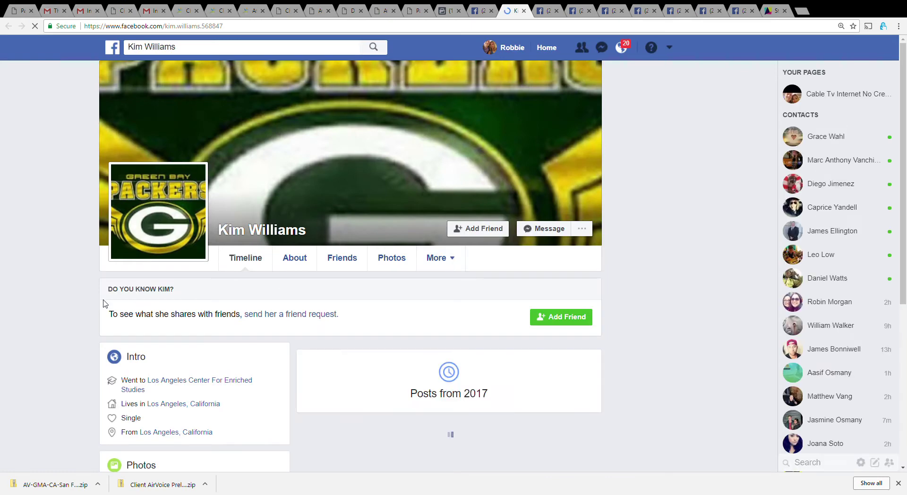
scroll(38, 259, down, 4)
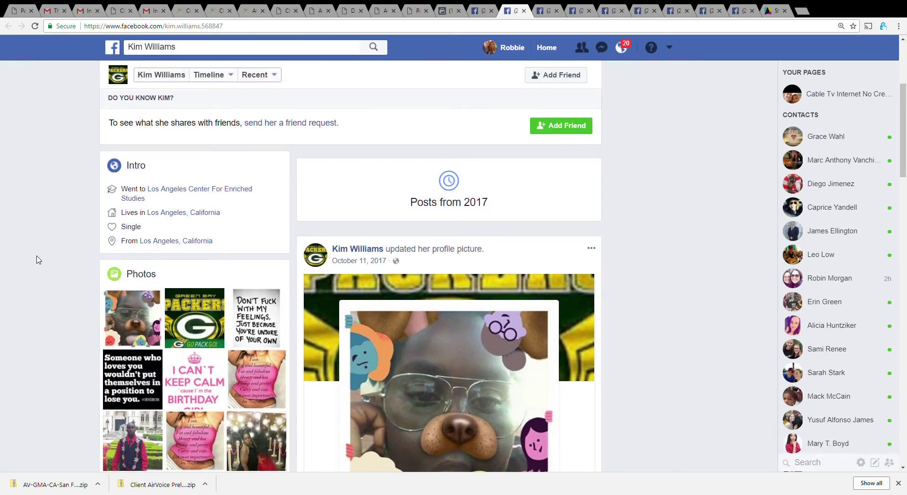
scroll(60, 222, up, 4)
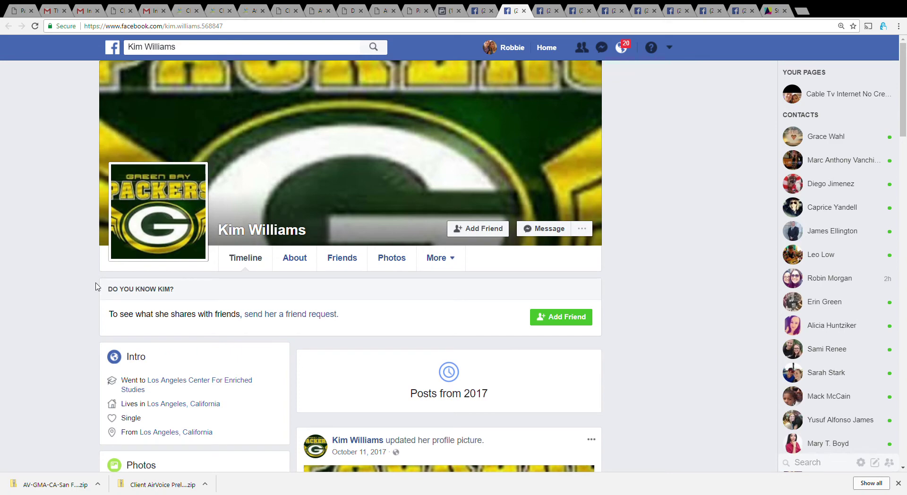
scroll(96, 286, down, 2)
scroll(96, 286, down, 12)
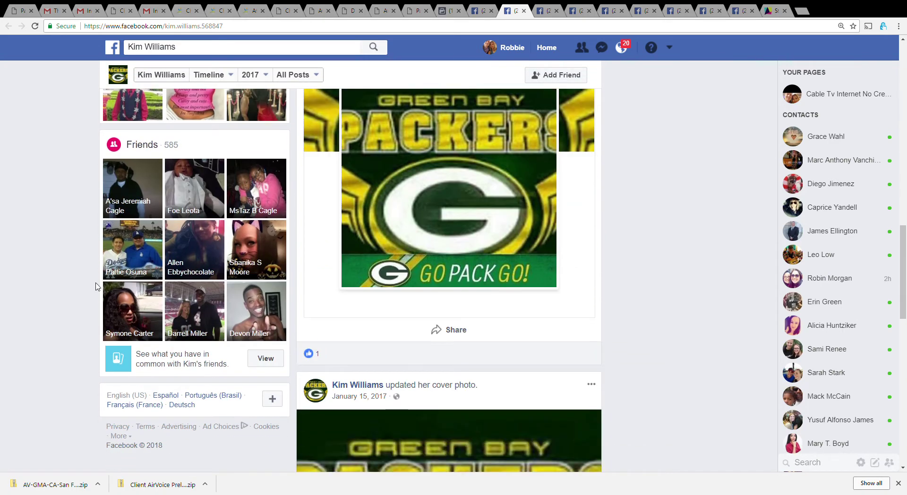
scroll(622, 321, down, 10)
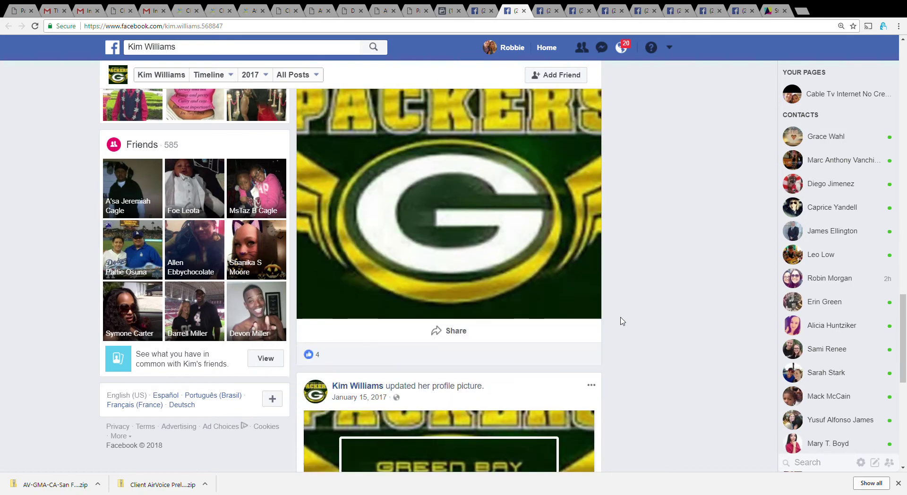
scroll(622, 321, down, 10)
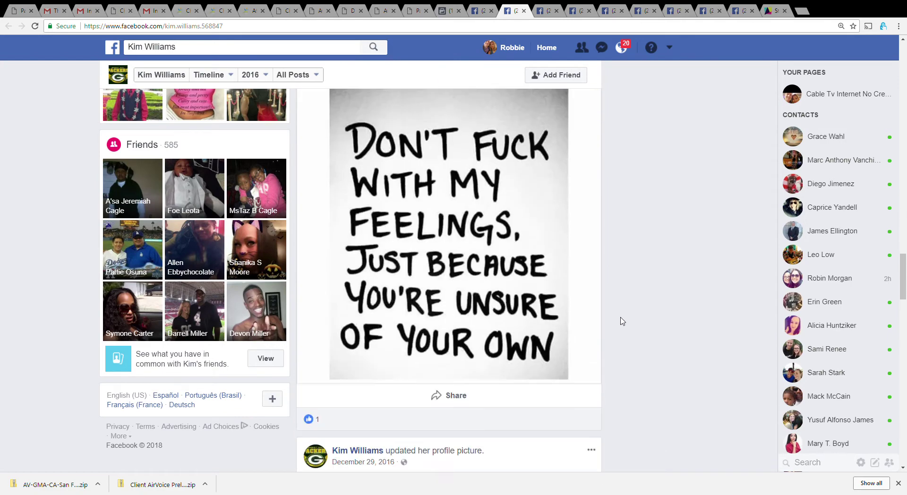
scroll(622, 321, down, 3)
scroll(623, 321, up, 10)
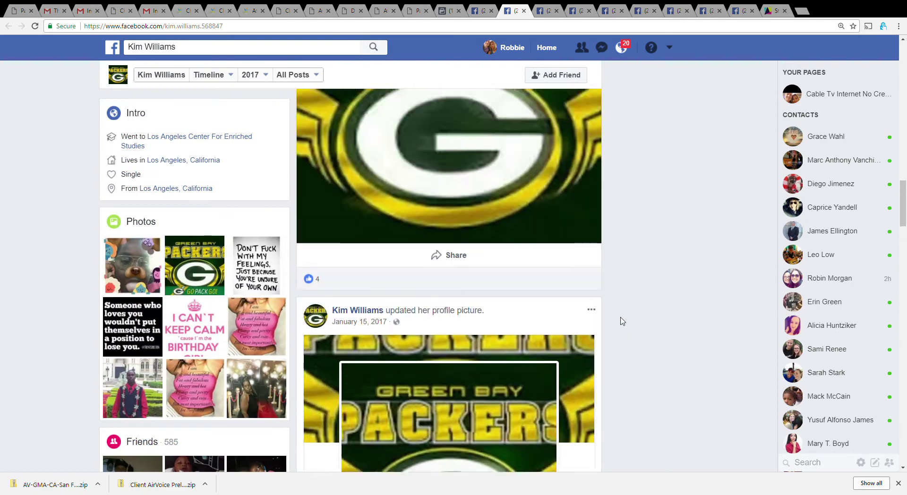
scroll(622, 321, up, 12)
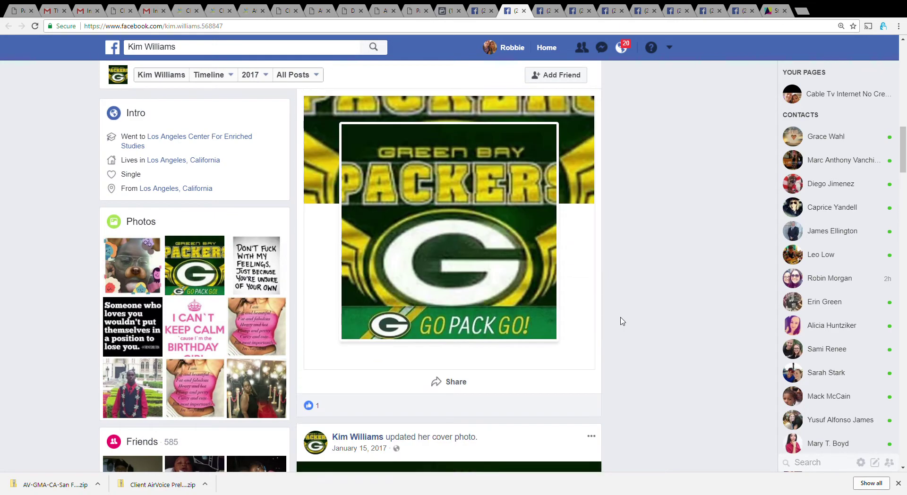
scroll(622, 321, up, 3)
scroll(623, 322, down, 10)
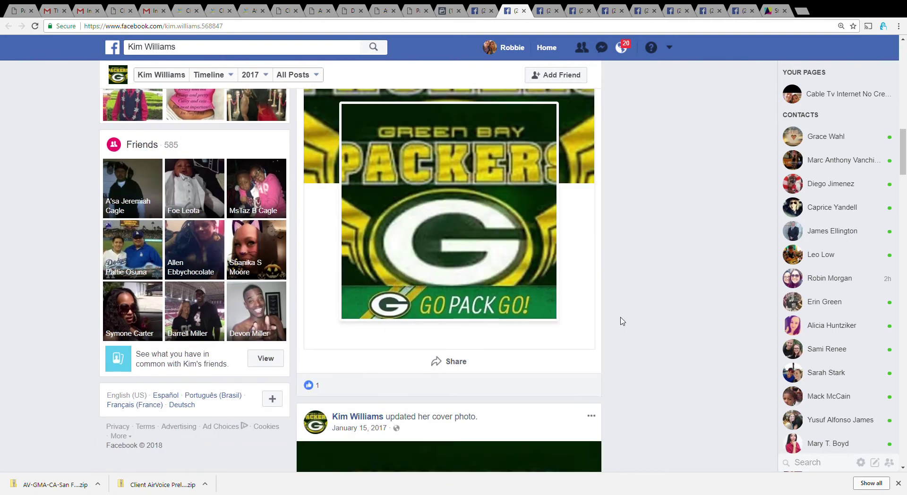
scroll(623, 321, down, 10)
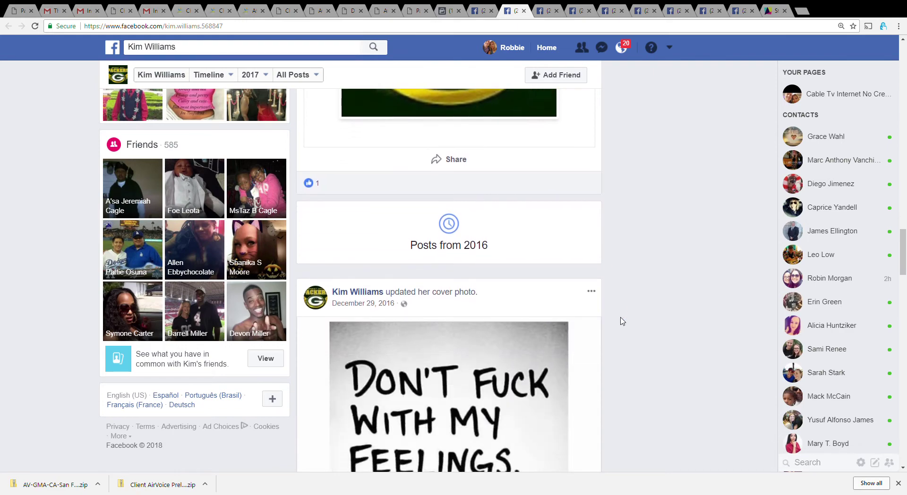
scroll(623, 321, down, 5)
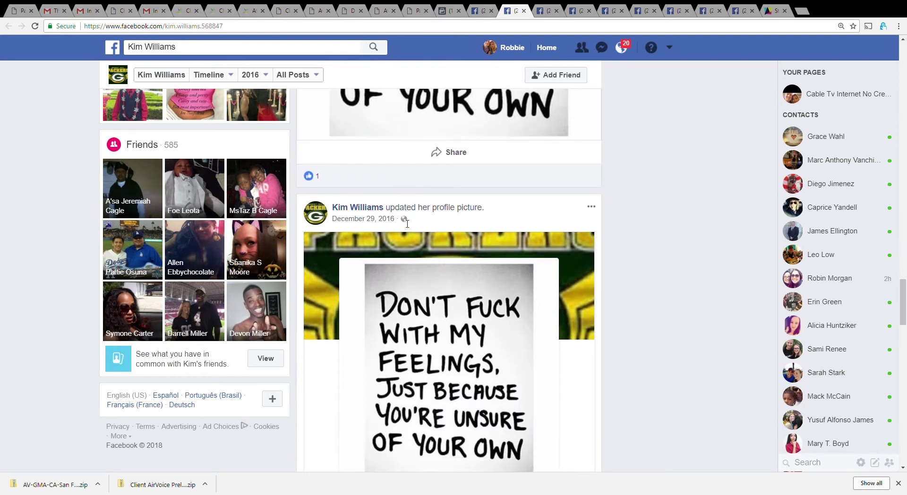
scroll(408, 224, down, 14)
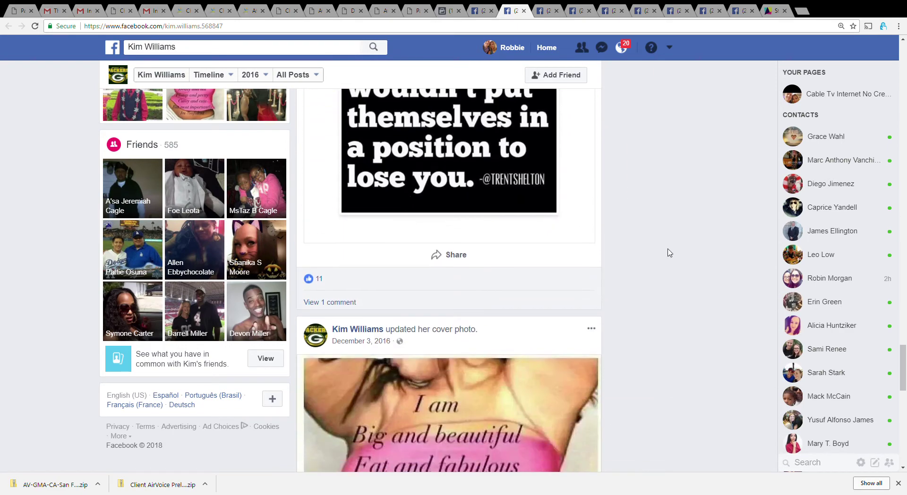
scroll(668, 250, up, 10)
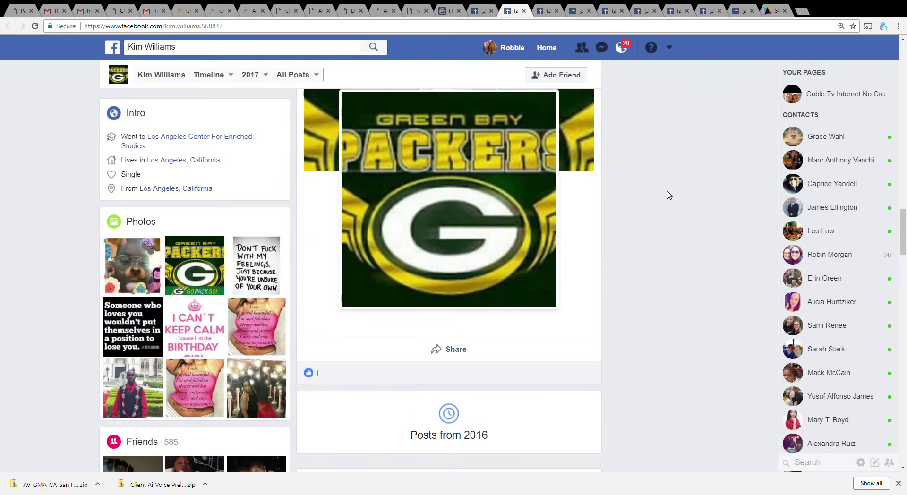
scroll(669, 195, up, 12)
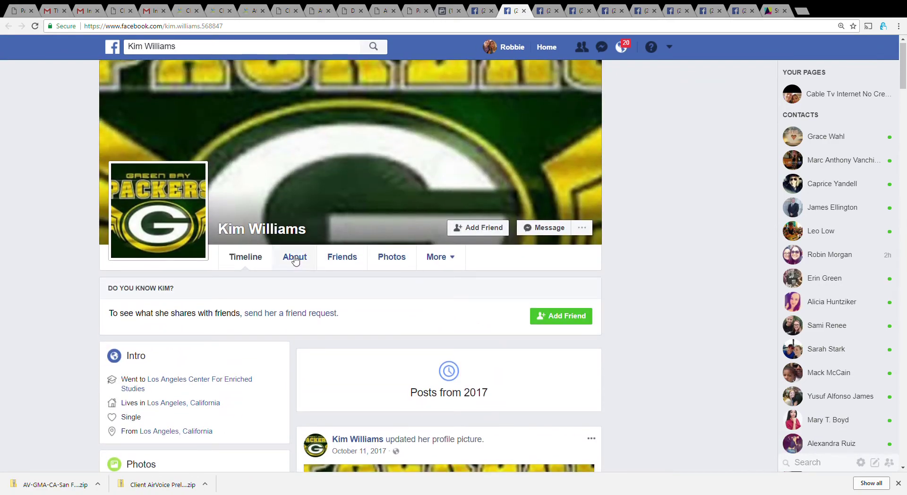
Step: Open the lead's About page and look through her friends, photos and check-ins
click(294, 259)
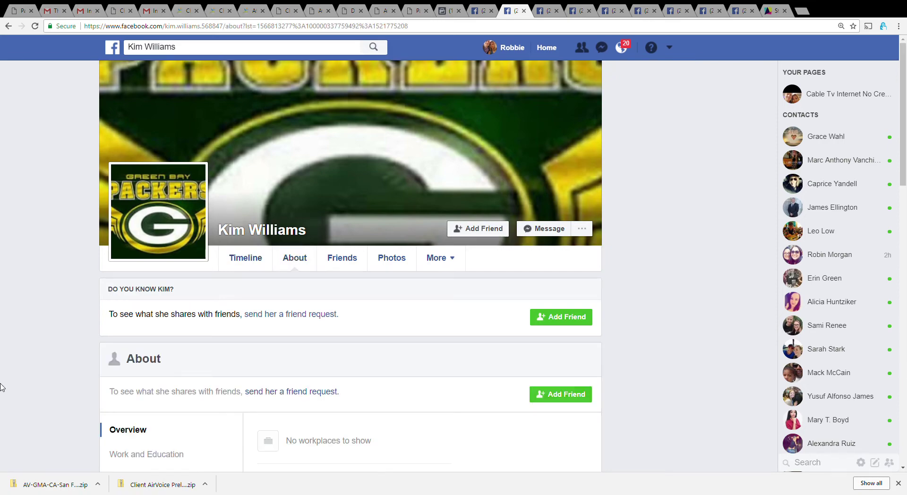
scroll(1, 387, down, 8)
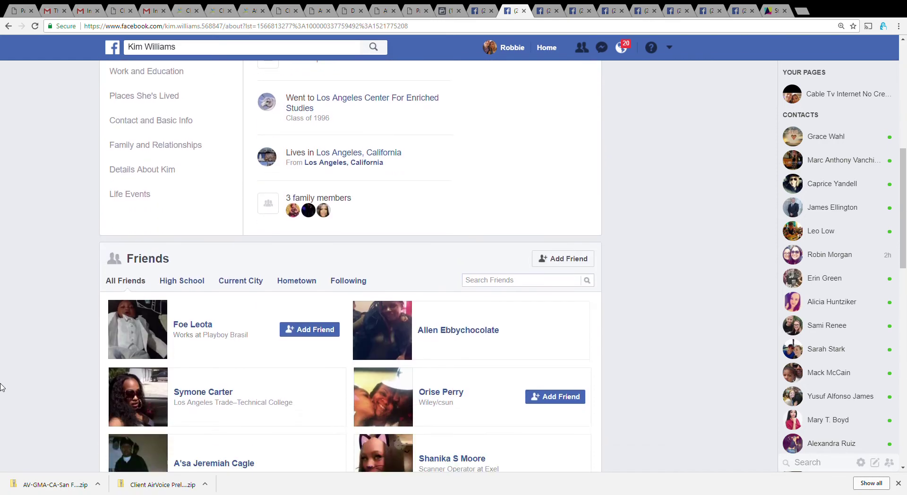
scroll(1, 387, down, 13)
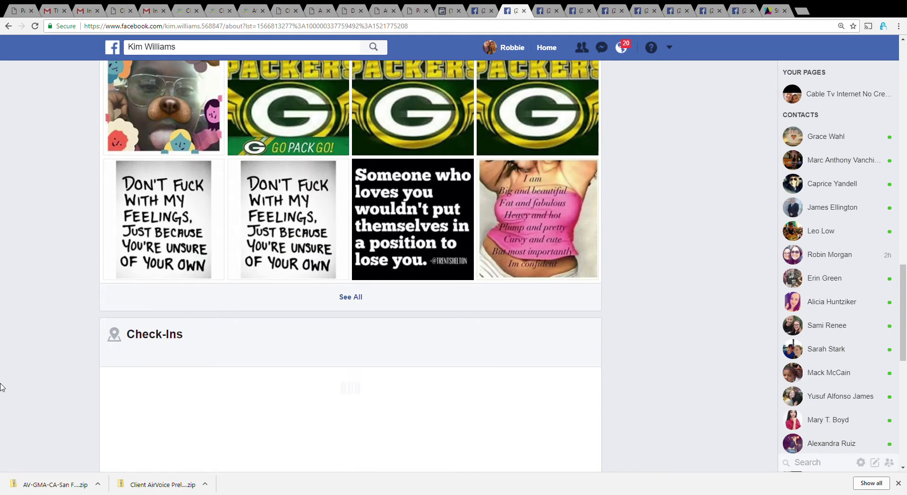
scroll(2, 388, down, 10)
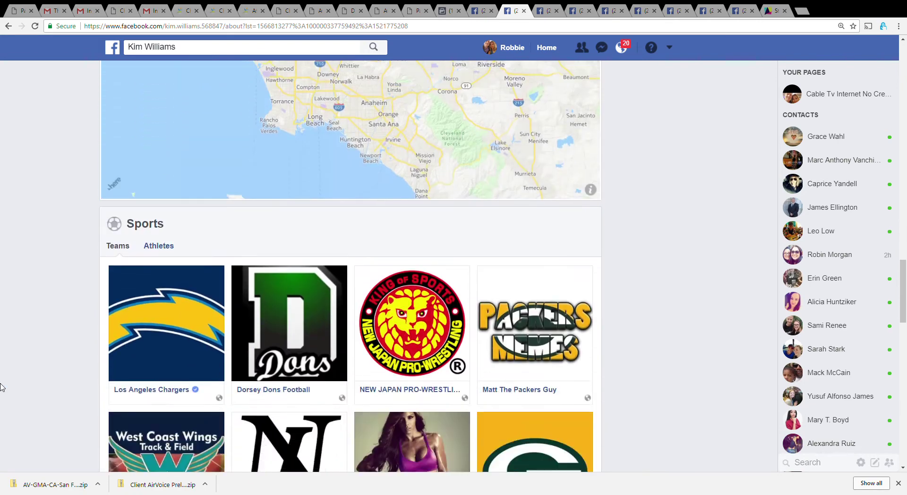
scroll(2, 388, down, 1)
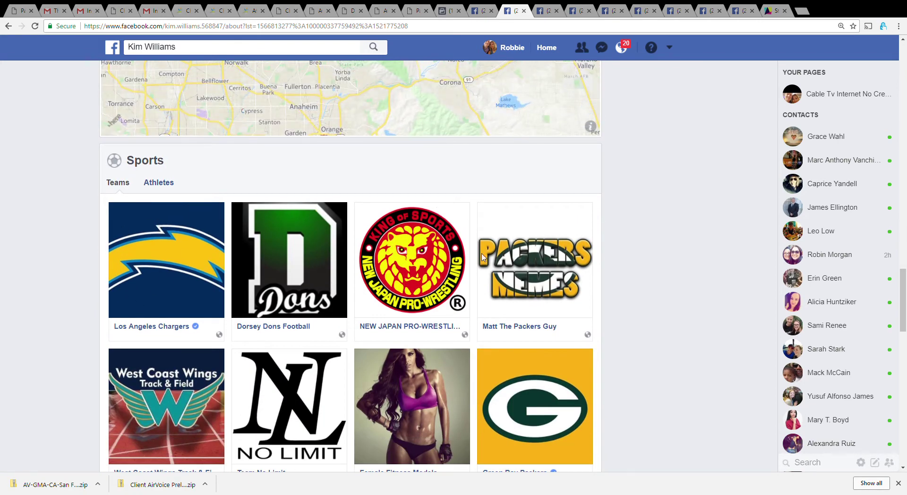
scroll(5, 280, down, 2)
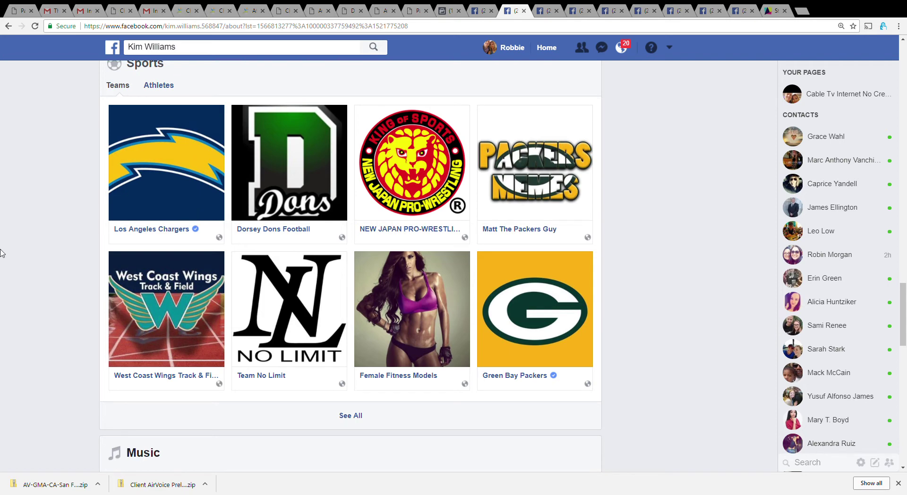
scroll(1, 252, down, 3)
scroll(2, 252, down, 3)
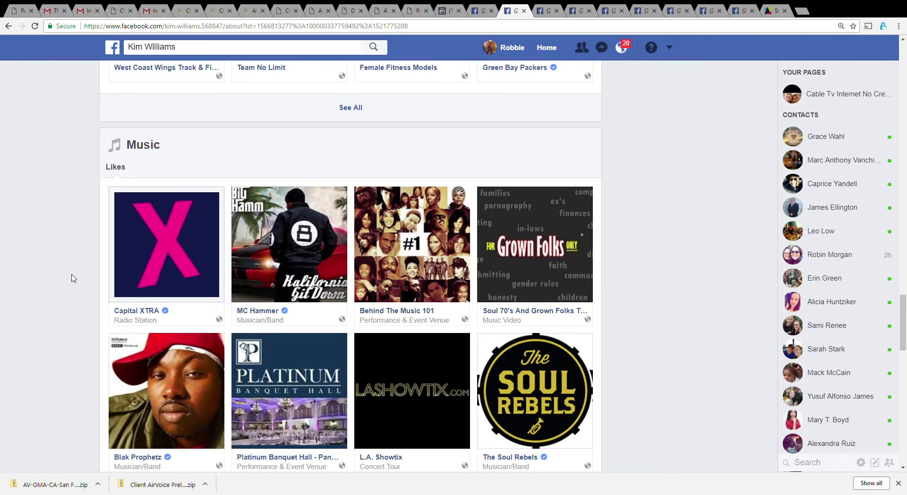
Step: Browse her liked sports, music, movies and TV shows such as House and The Office
scroll(12, 250, down, 4)
scroll(12, 251, down, 4)
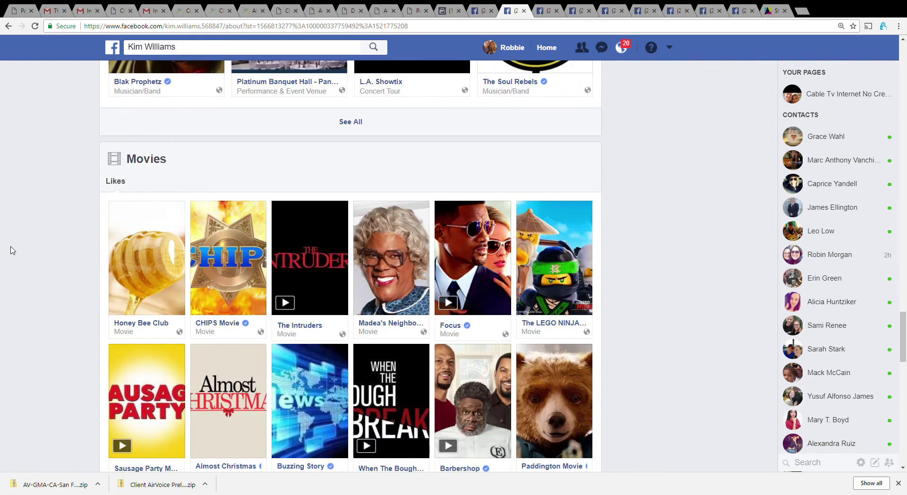
scroll(10, 250, down, 2)
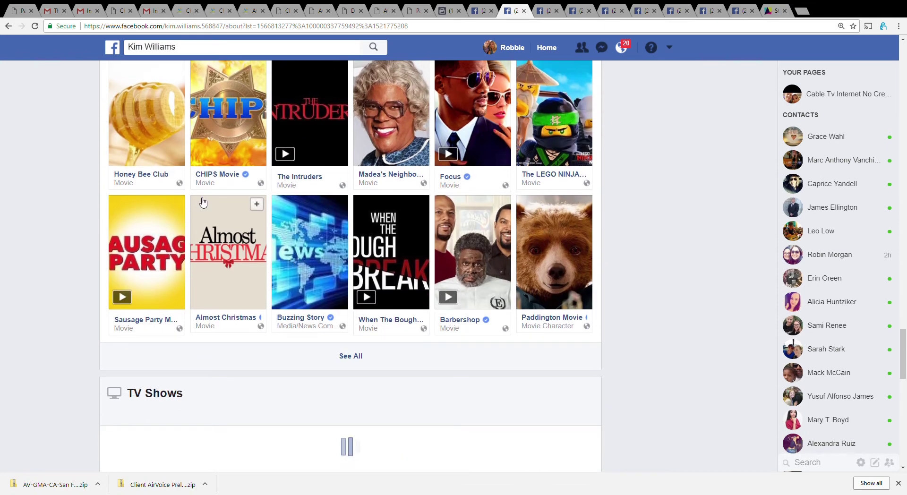
scroll(1, 265, down, 1)
scroll(1, 266, down, 4)
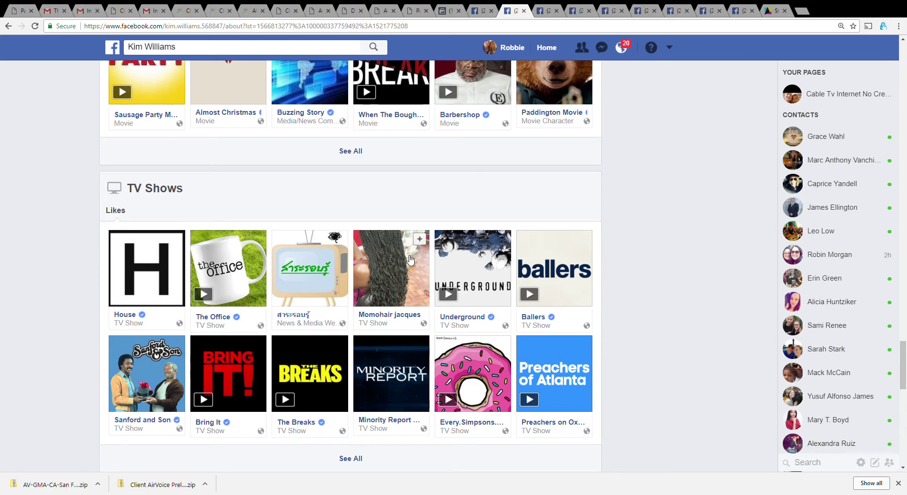
scroll(86, 268, down, 3)
scroll(83, 265, down, 3)
scroll(84, 265, up, 7)
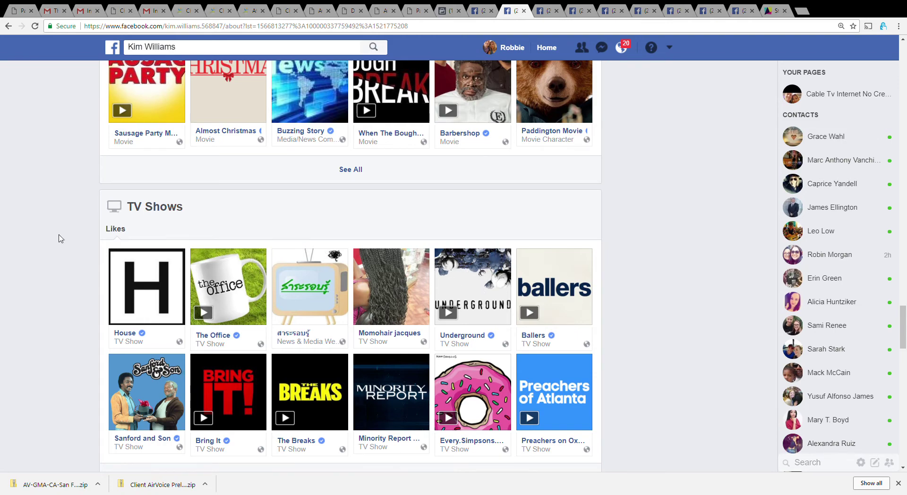
Step: Keep browsing the lead's liked pages and dismiss the incoming group-post notification
scroll(60, 239, down, 6)
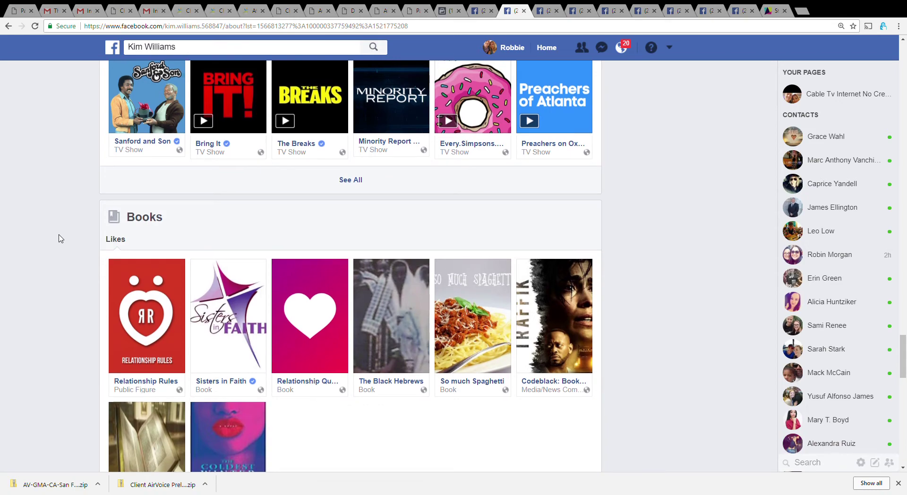
scroll(60, 238, down, 3)
scroll(60, 239, down, 4)
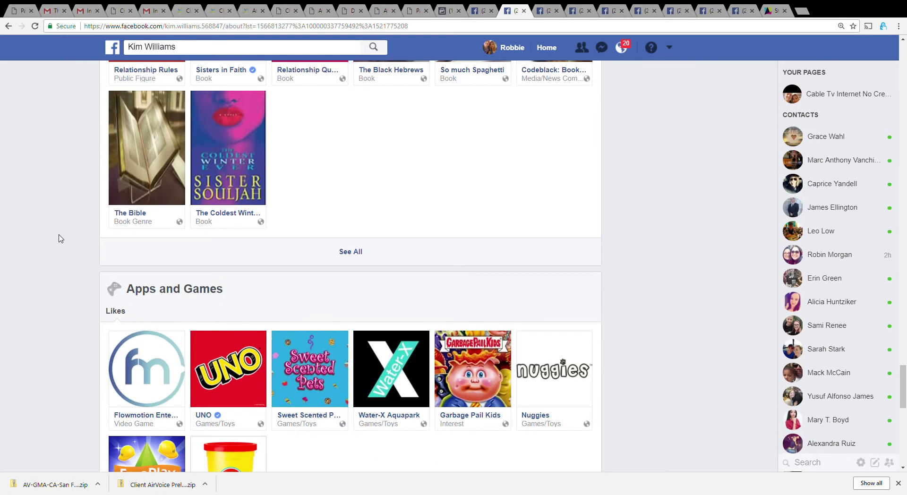
scroll(60, 238, down, 5)
scroll(61, 238, down, 1)
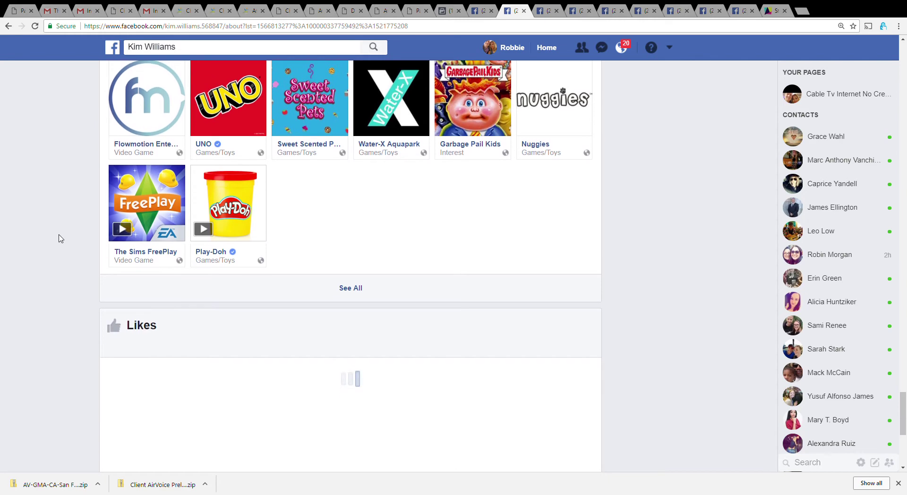
scroll(60, 238, up, 3)
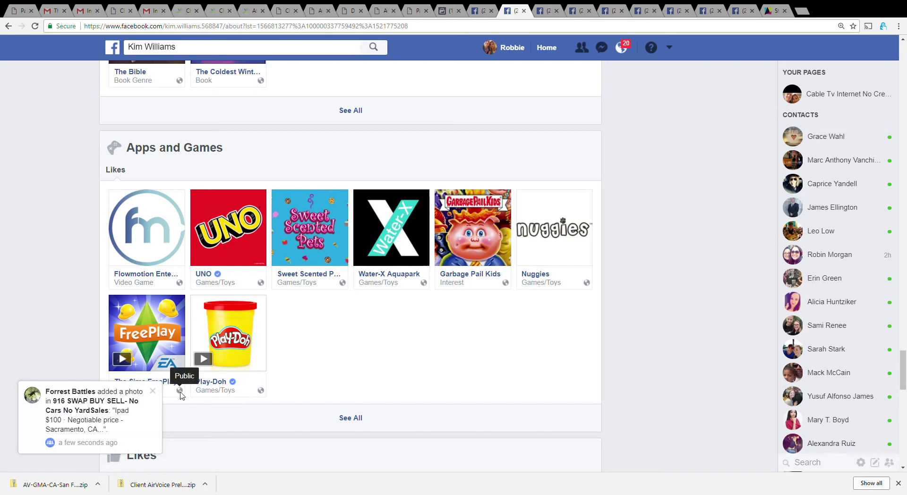
click(153, 391)
Step: Finish scanning her likes and return to her inbox conversation ending 'Im free now.'
scroll(36, 325, down, 4)
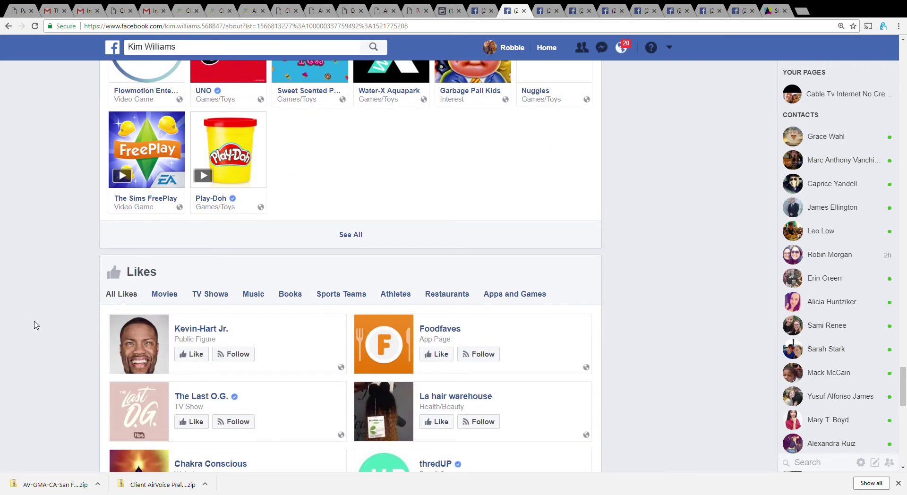
scroll(36, 325, down, 4)
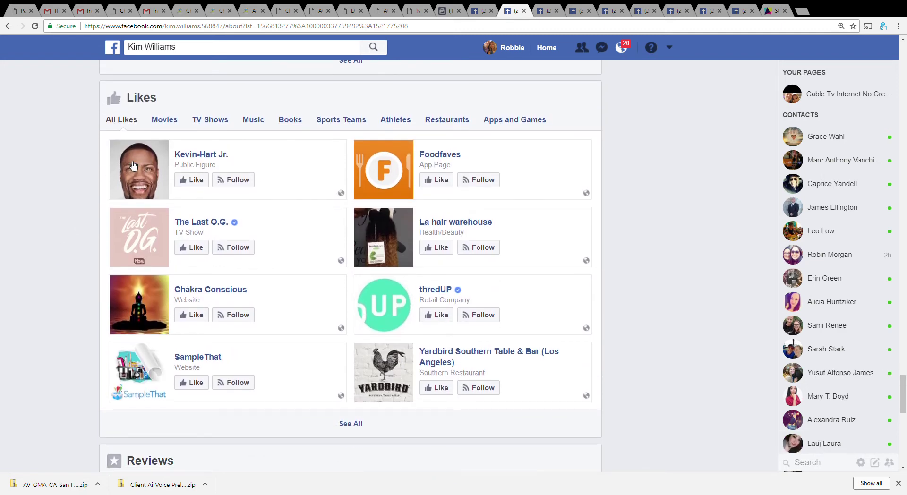
mouse_move(133, 165)
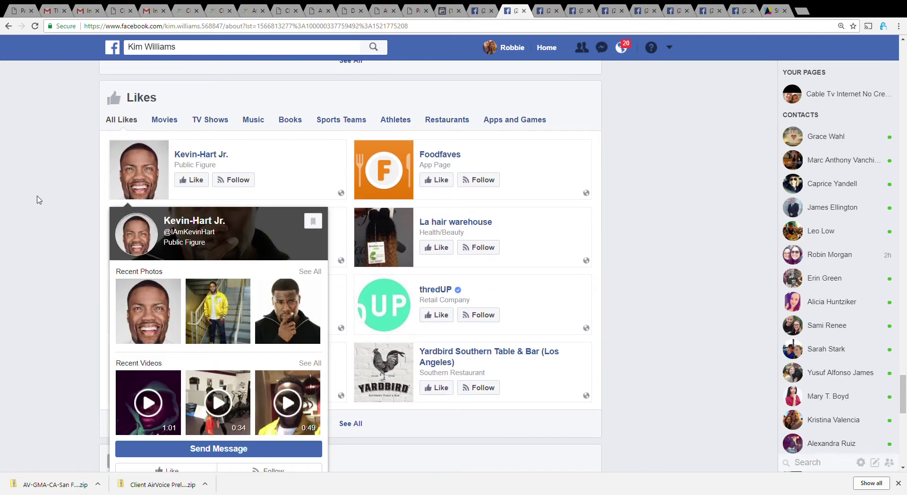
scroll(2, 258, down, 3)
scroll(2, 257, down, 3)
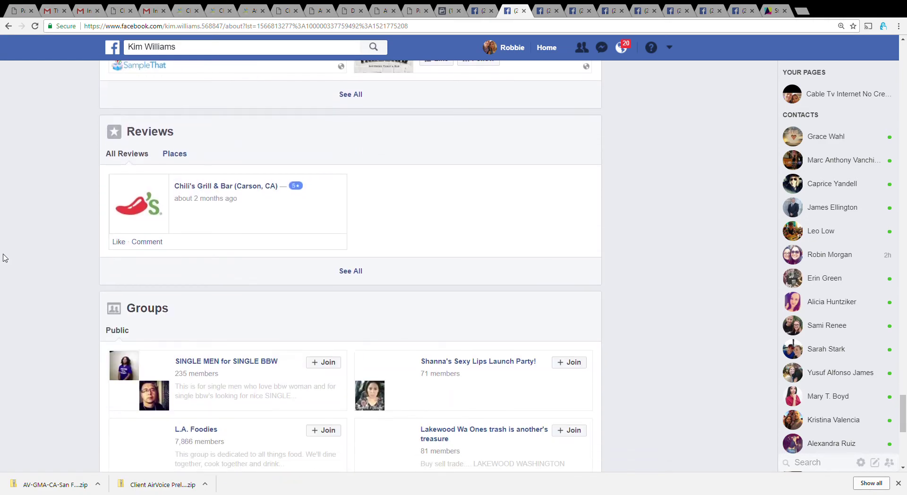
scroll(3, 258, up, 10)
scroll(3, 257, up, 15)
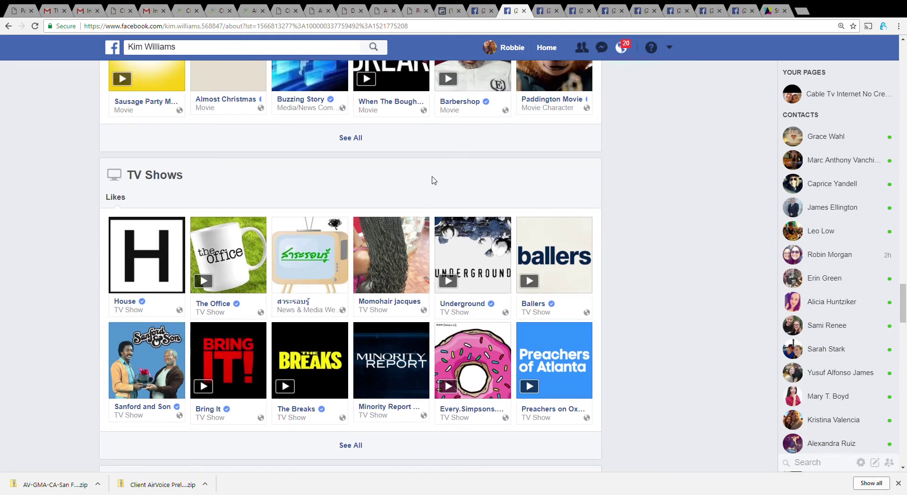
click(482, 8)
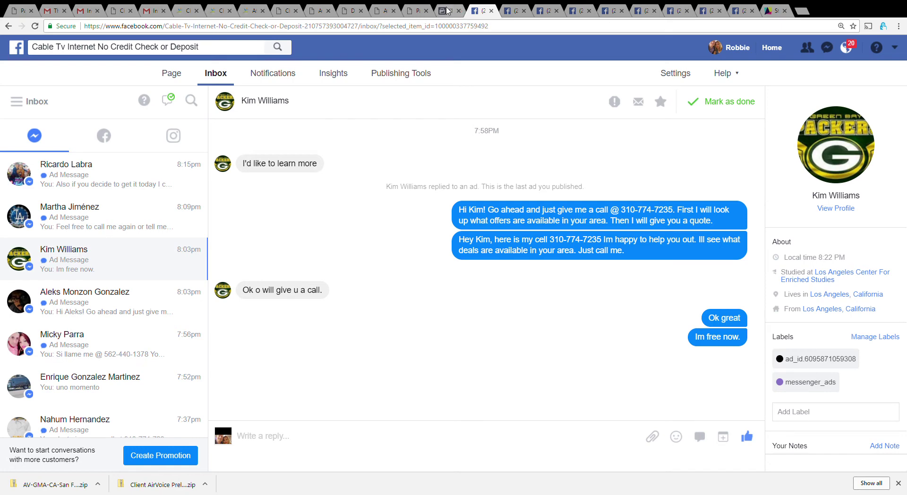
click(447, 9)
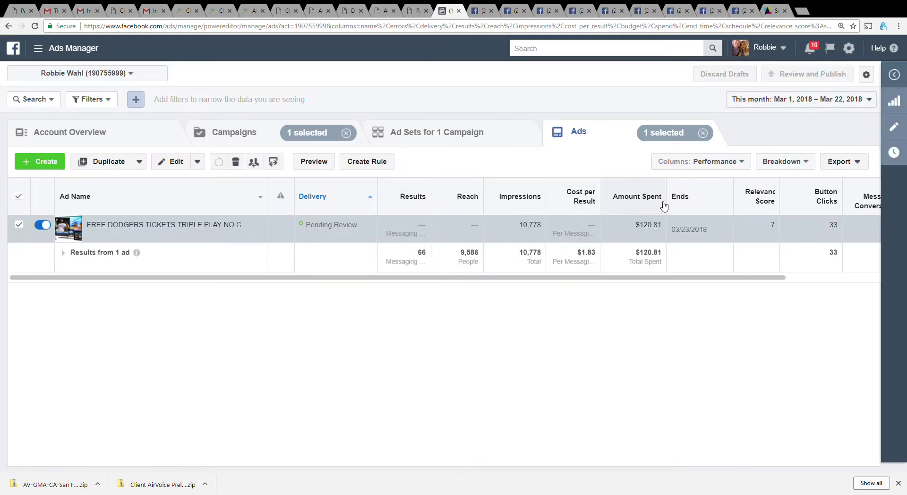
mouse_move(111, 237)
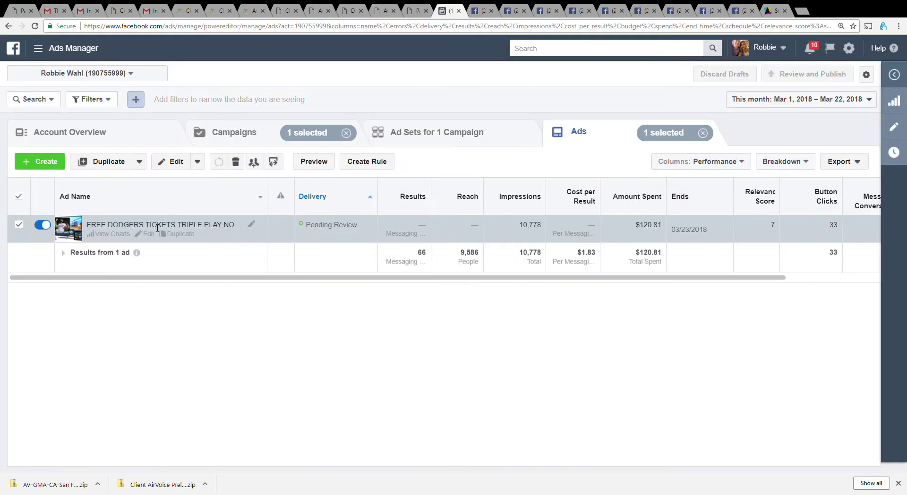
click(111, 235)
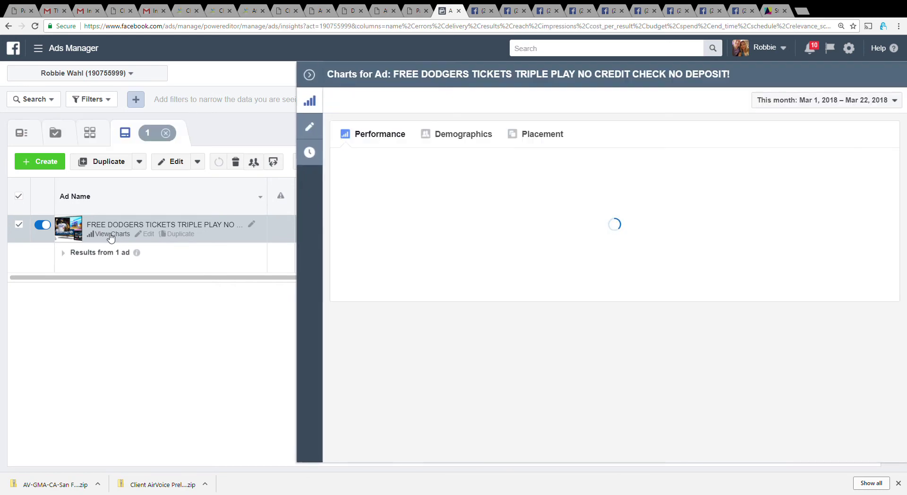
click(310, 75)
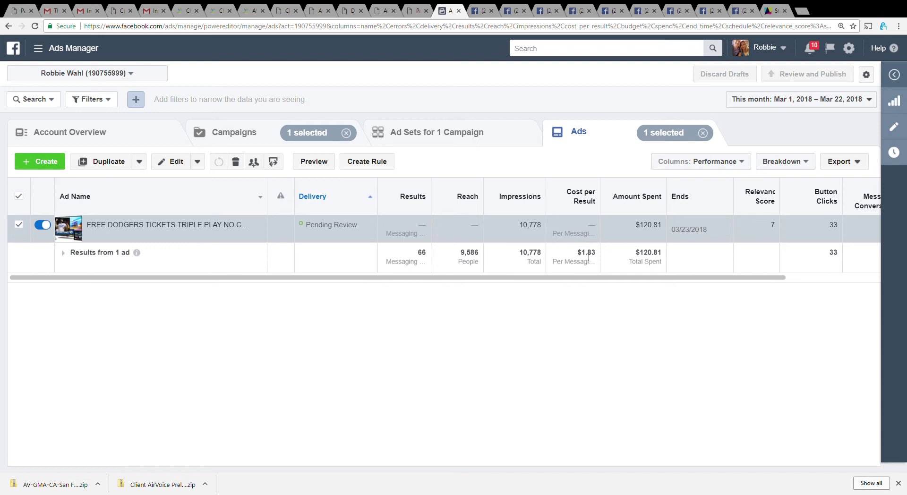
click(481, 11)
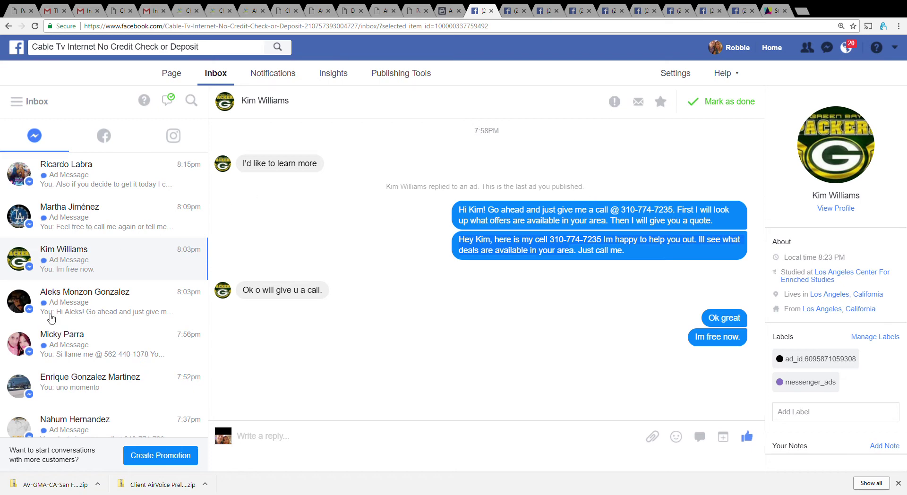
scroll(124, 291, down, 5)
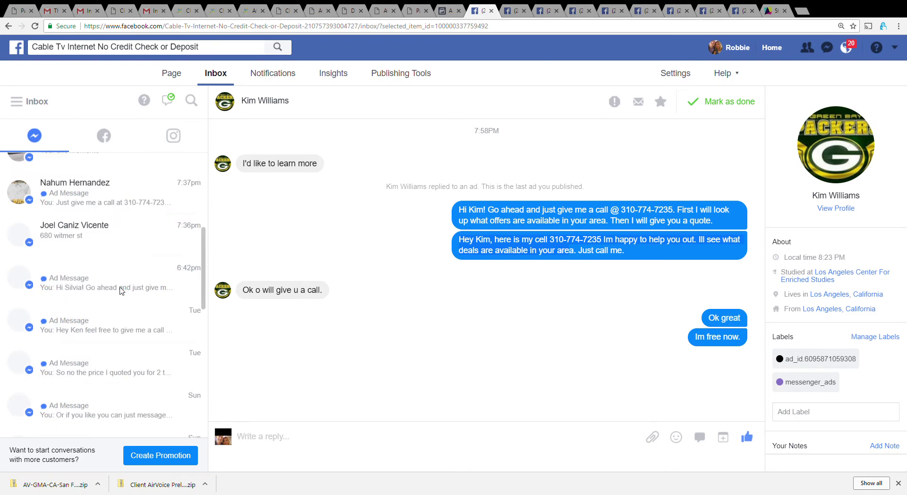
scroll(94, 281, down, 8)
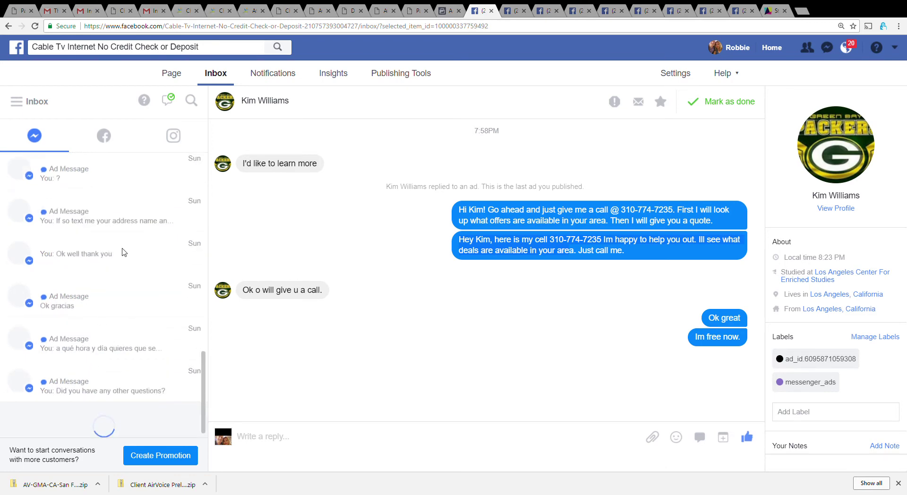
scroll(175, 313, down, 1)
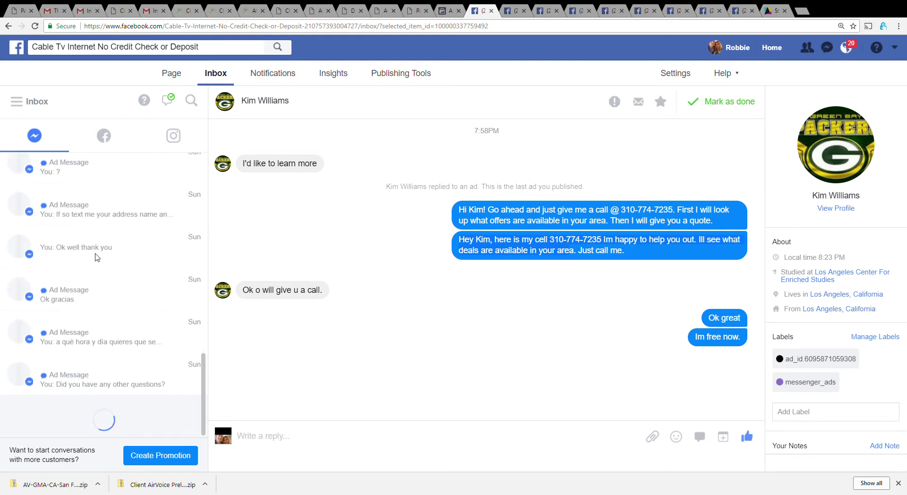
scroll(97, 258, up, 3)
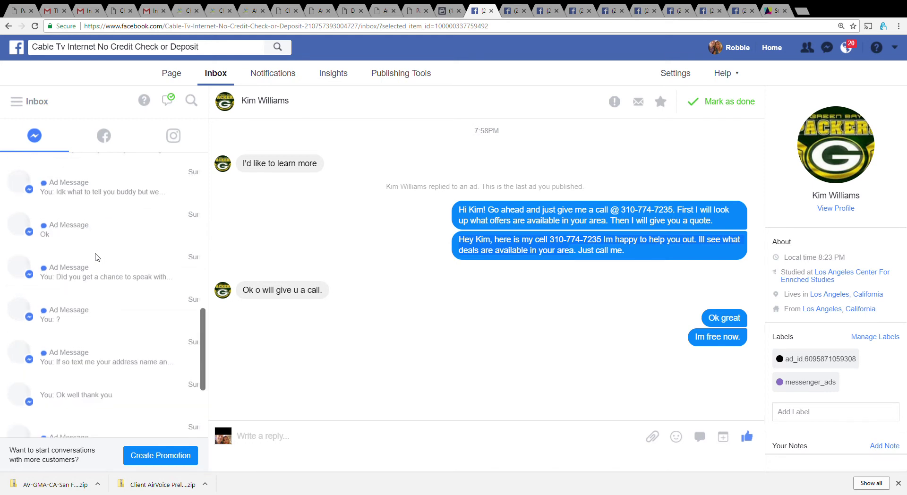
scroll(97, 257, up, 2)
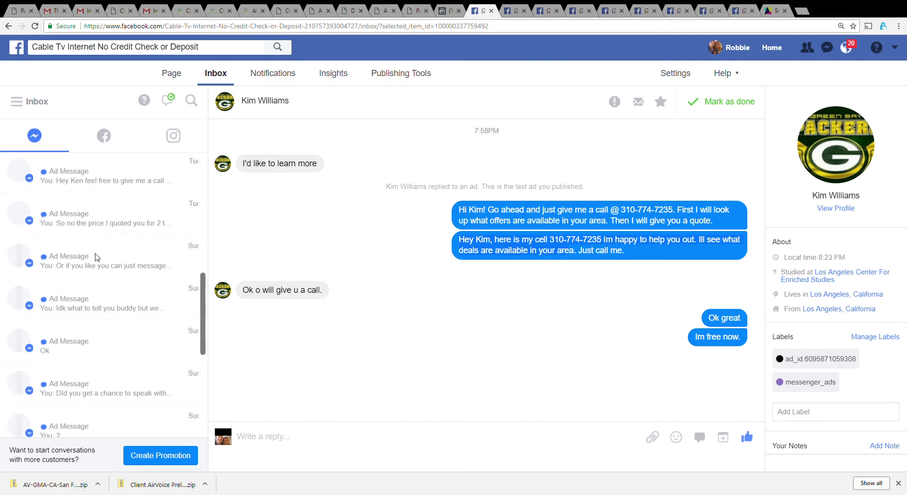
scroll(97, 257, up, 3)
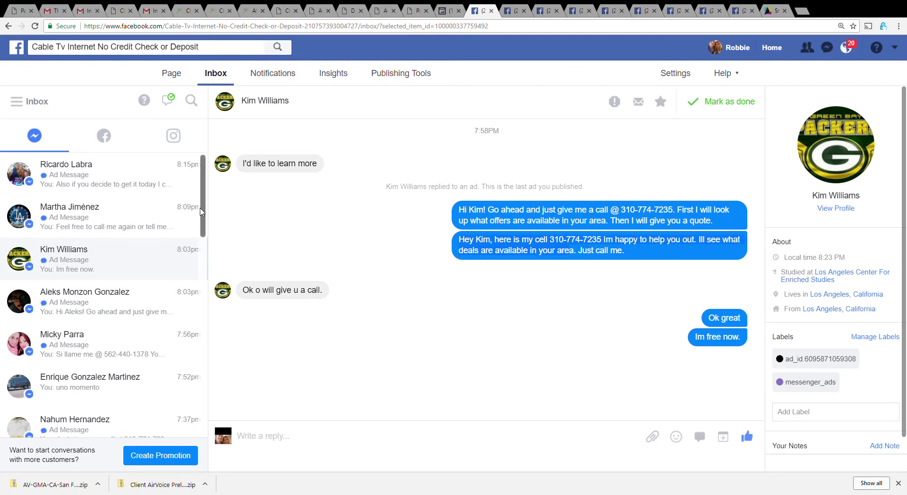
Step: Scroll further down the current lead's profile
scroll(204, 203, down, 1)
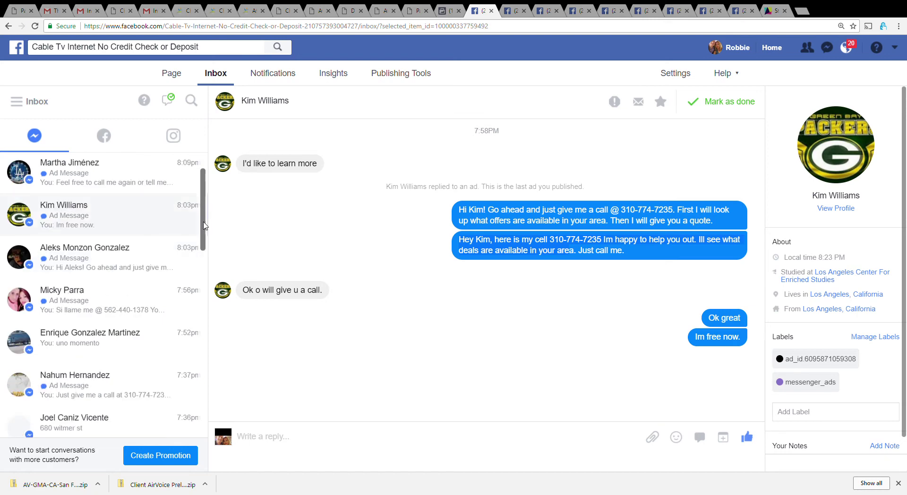
scroll(204, 231, down, 1)
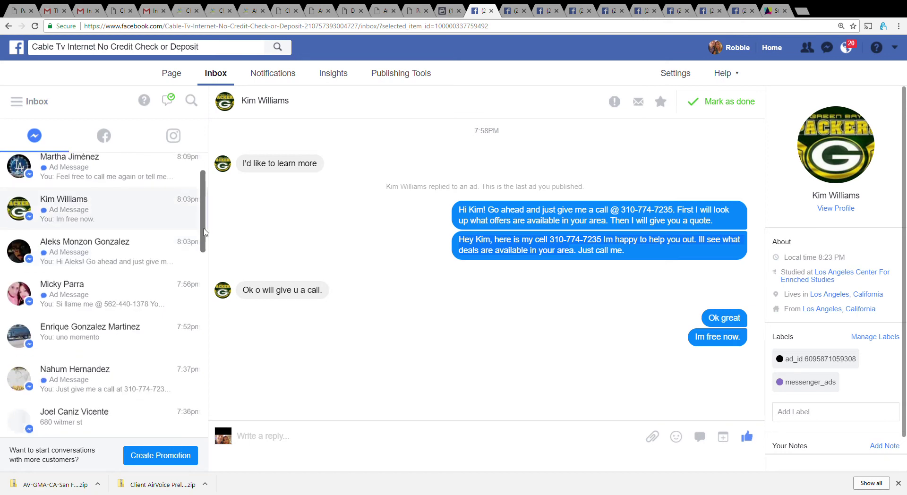
scroll(205, 231, down, 1)
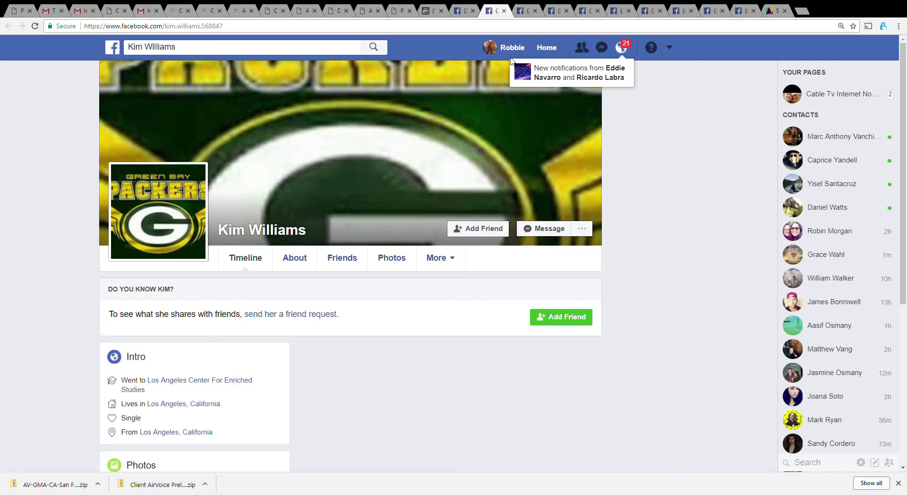
Step: Look through another lead's timeline, then open the new lead's message notification
click(552, 8)
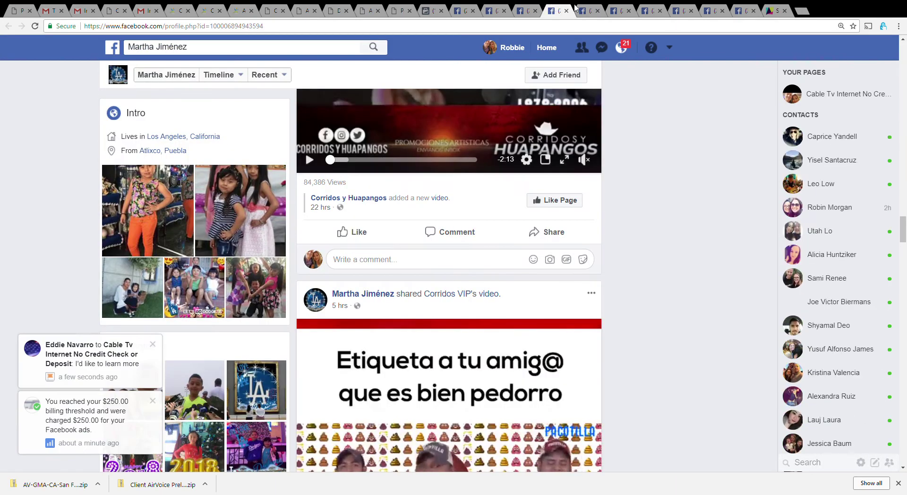
scroll(457, 312, down, 3)
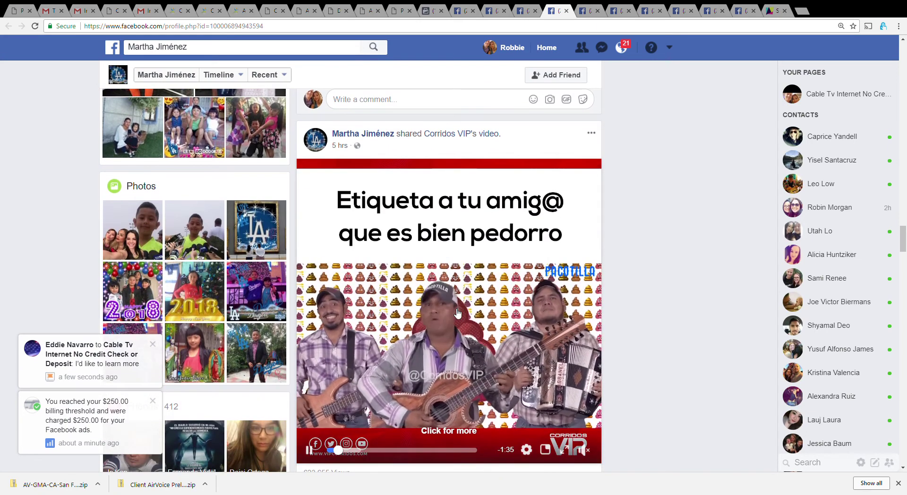
scroll(457, 312, down, 6)
scroll(456, 316, down, 2)
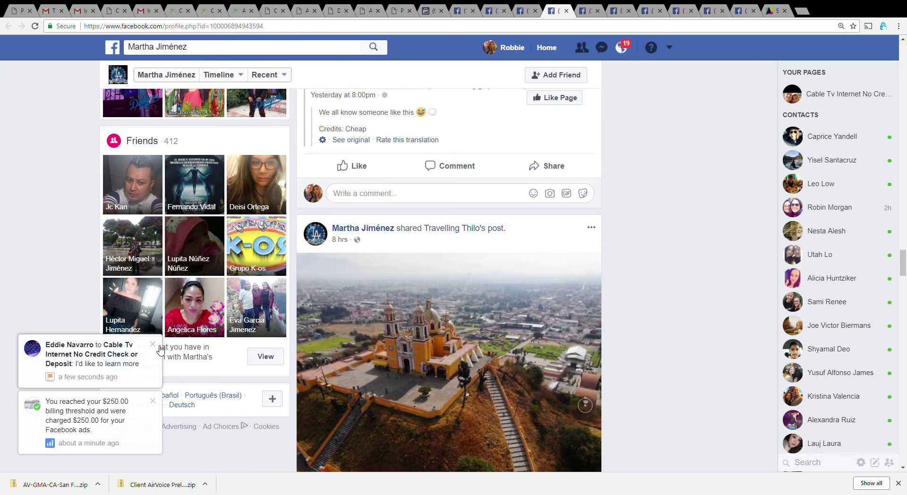
click(160, 349)
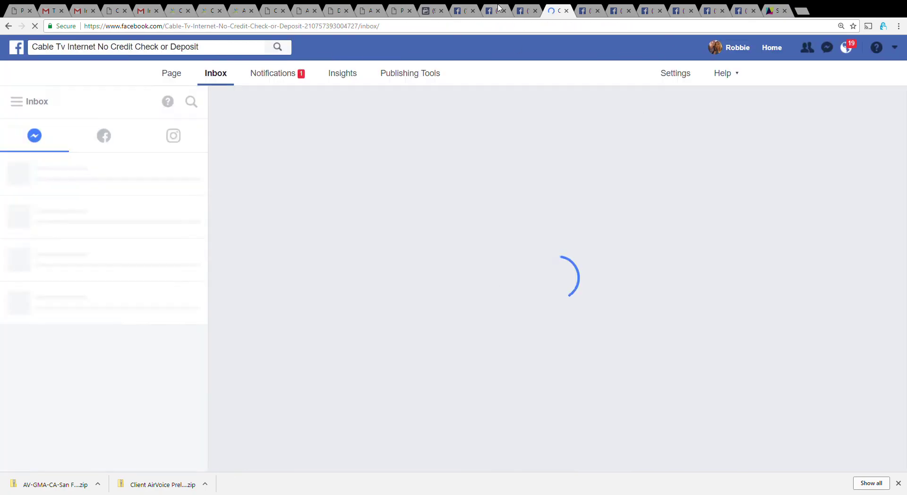
Step: Revisit the lead's profile, dismiss its actions menu, and close both her profile tabs
click(501, 11)
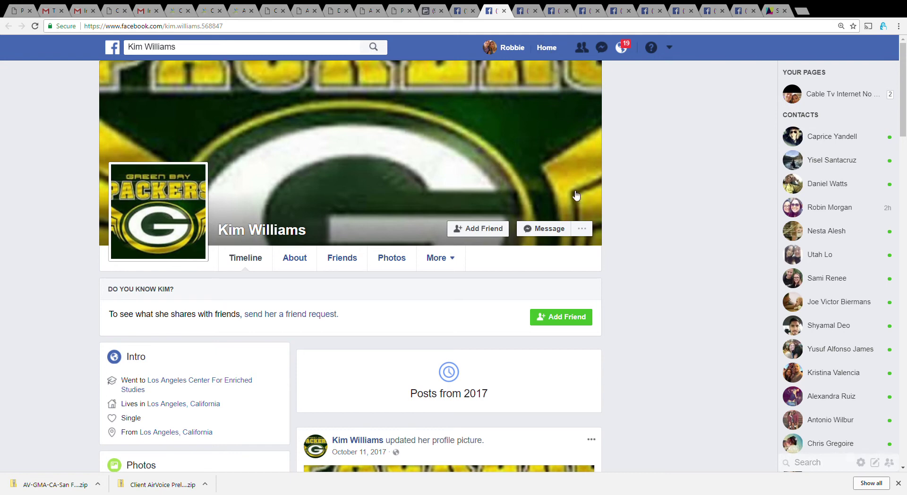
click(583, 229)
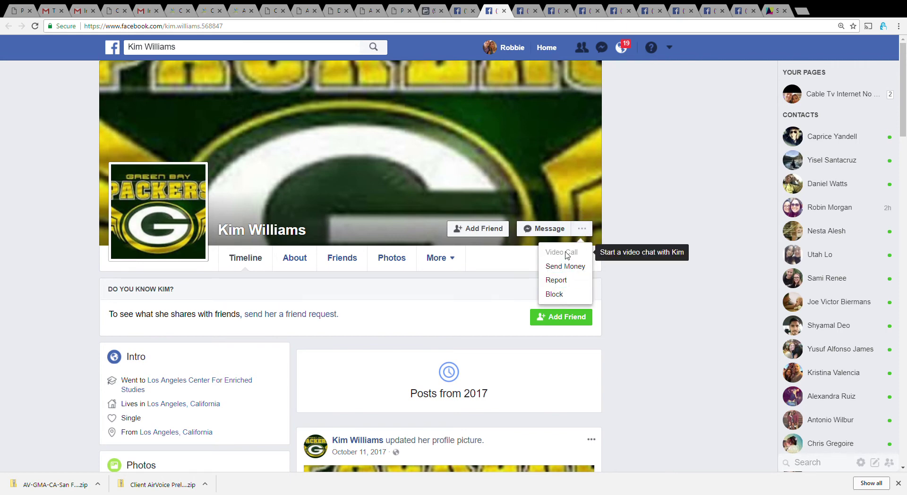
click(675, 135)
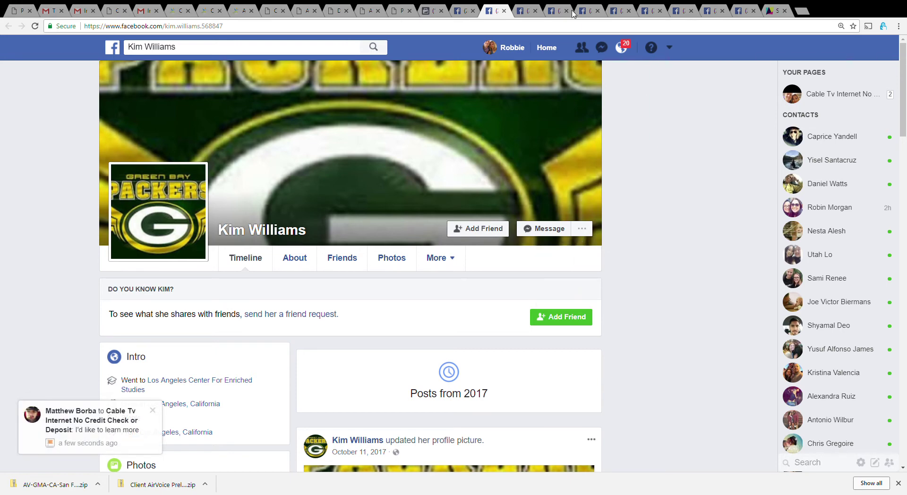
click(503, 10)
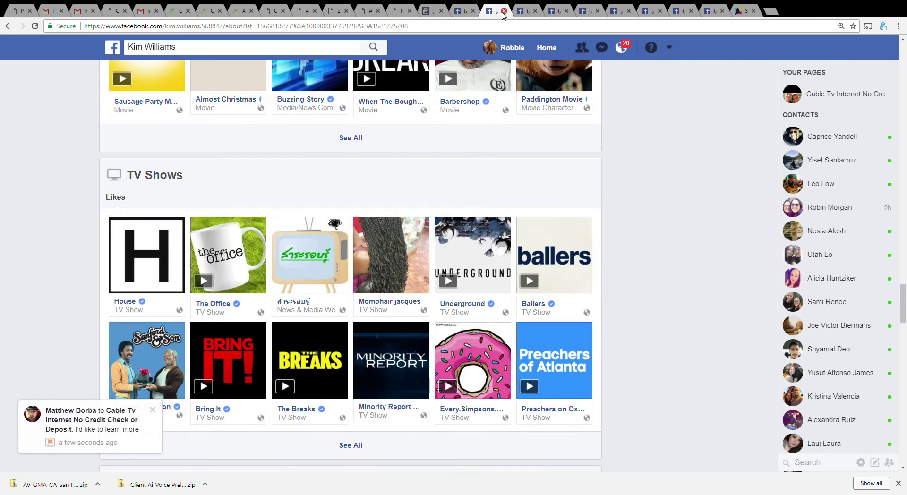
click(503, 10)
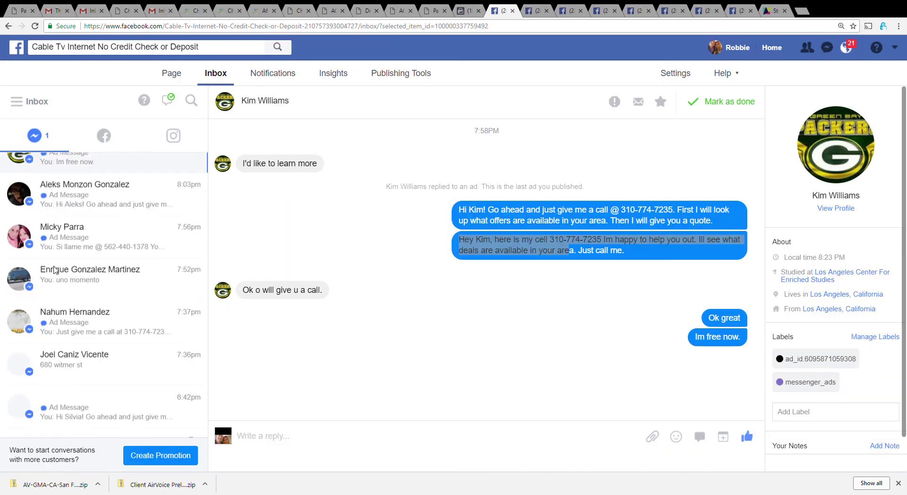
Step: Reload the inbox and open the newest lead's 8:25pm conversation
click(36, 27)
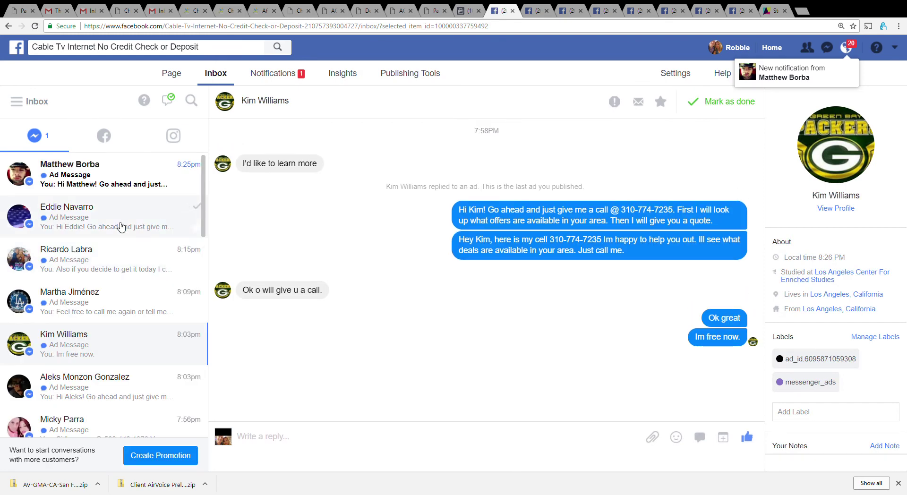
click(96, 177)
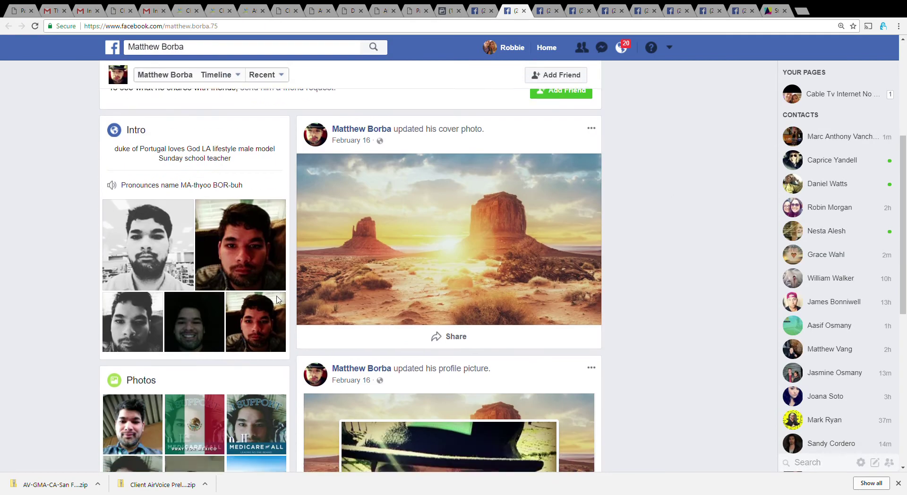
Step: Scroll through the lead's profile timeline, then return to his conversation in the page inbox
scroll(280, 300, down, 10)
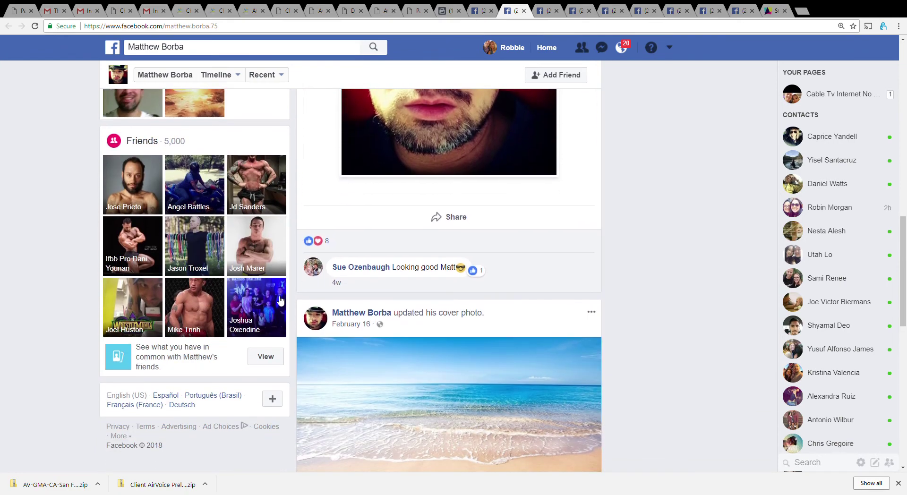
scroll(281, 300, down, 10)
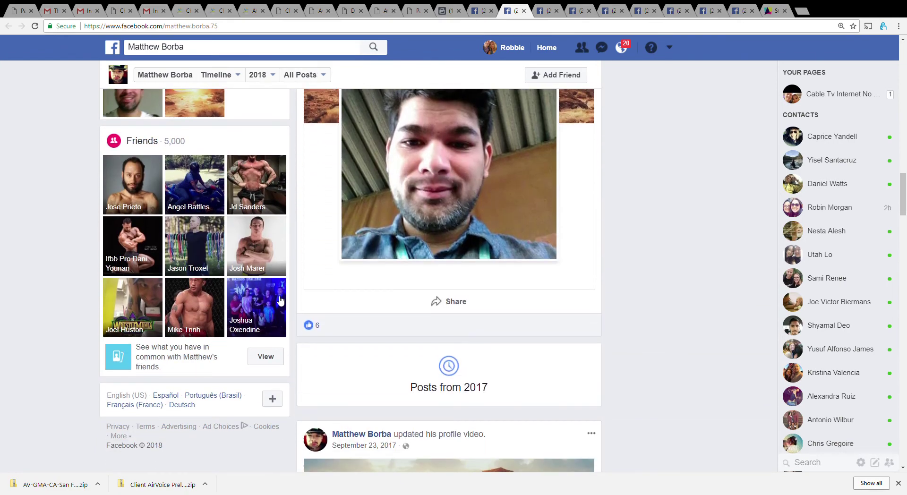
scroll(281, 300, down, 10)
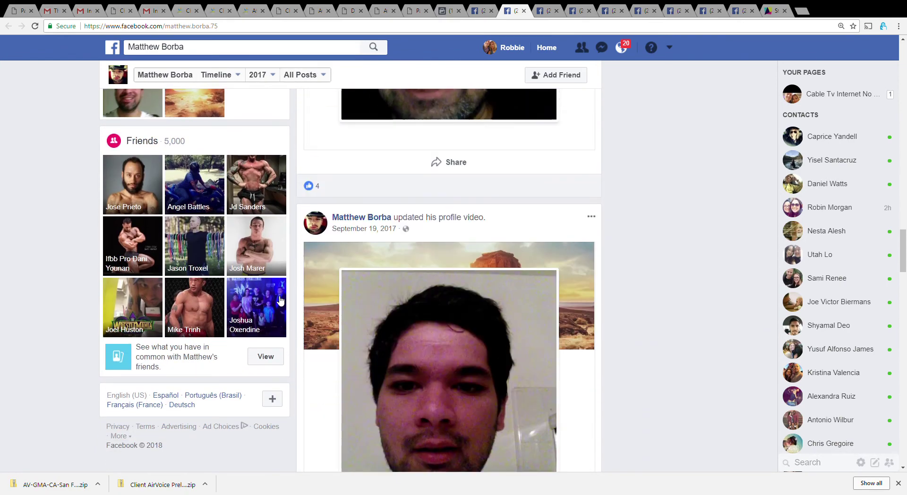
scroll(281, 300, down, 4)
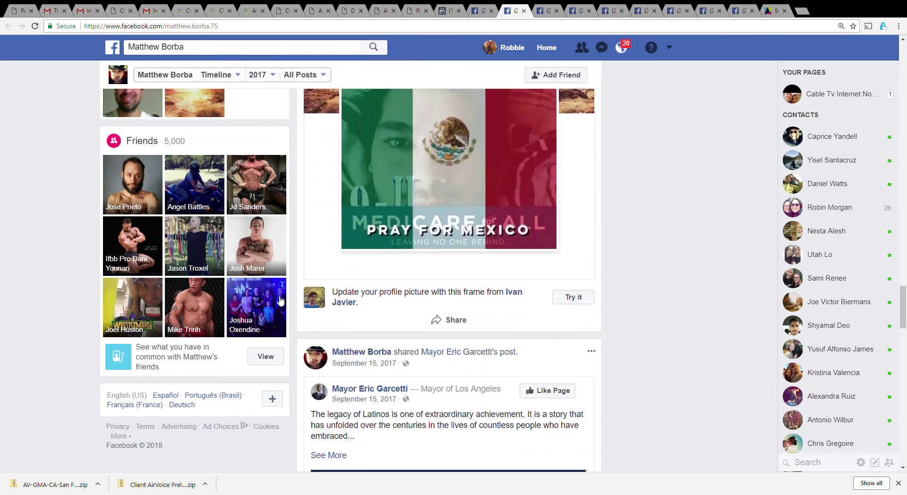
scroll(281, 300, down, 2)
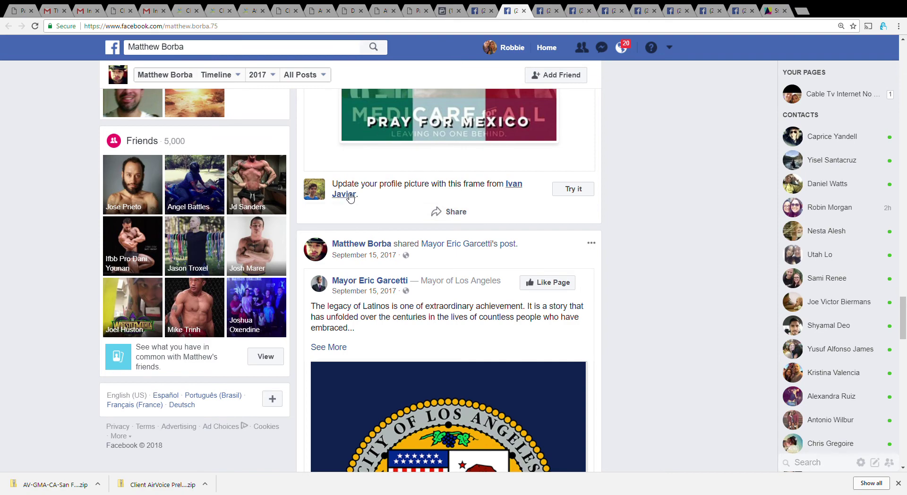
scroll(484, 188, down, 13)
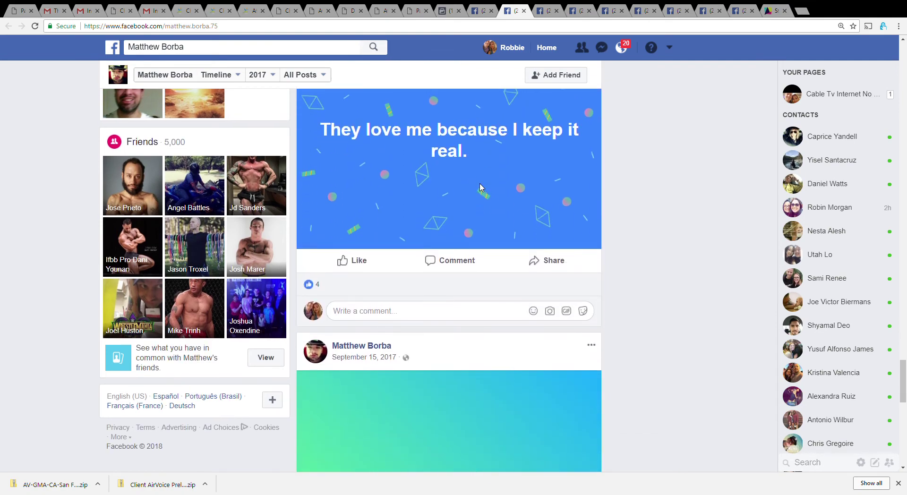
scroll(480, 190, up, 2)
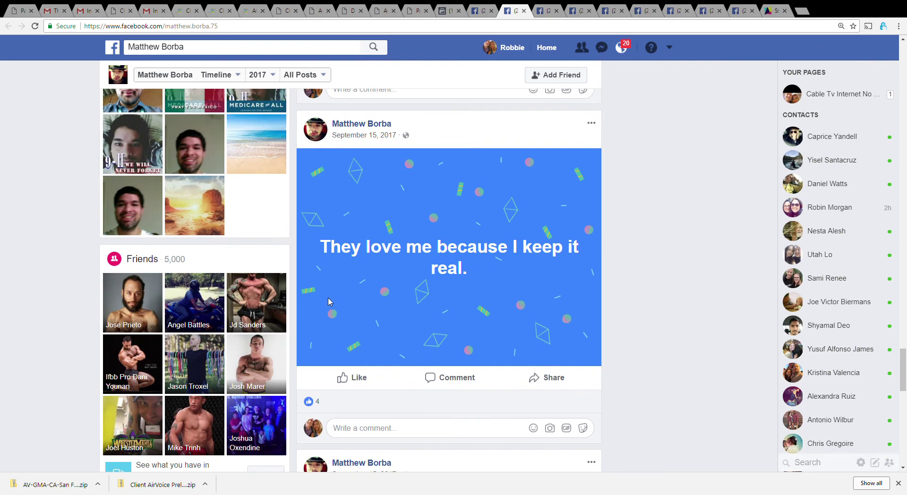
scroll(367, 326, down, 4)
scroll(367, 326, down, 9)
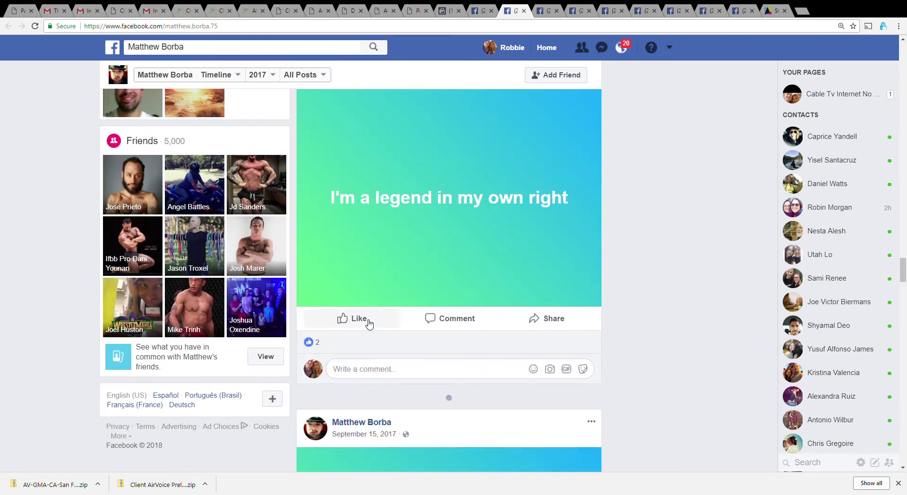
scroll(368, 324, down, 6)
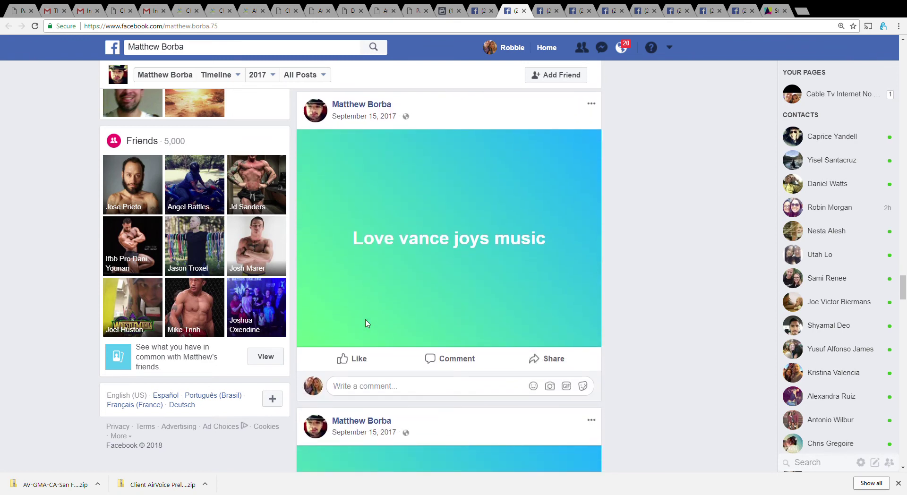
scroll(442, 301, down, 4)
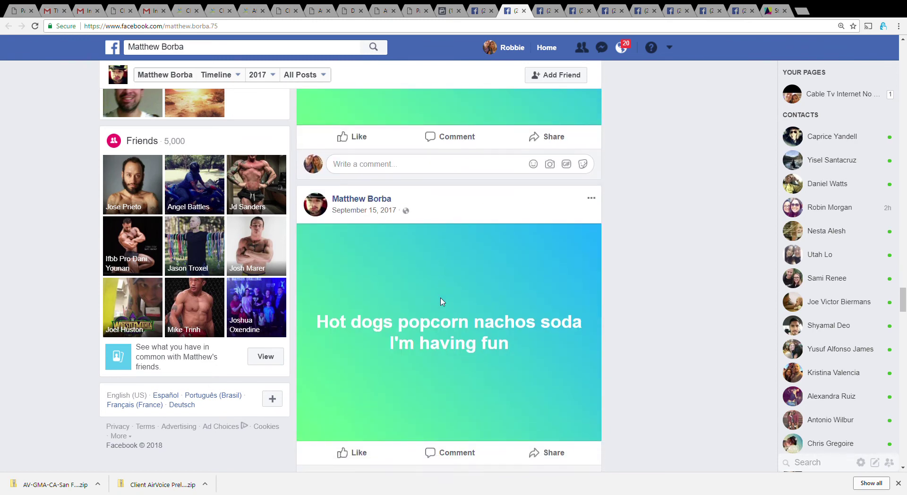
scroll(441, 302, down, 3)
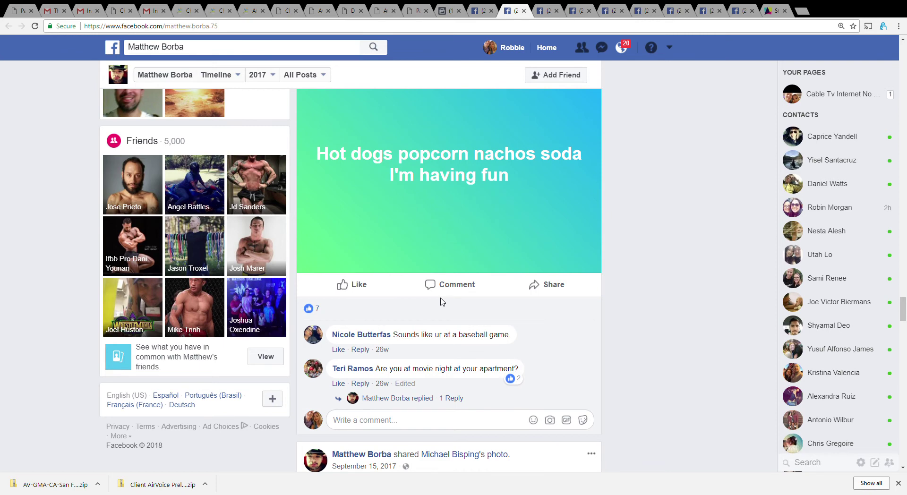
scroll(442, 302, down, 4)
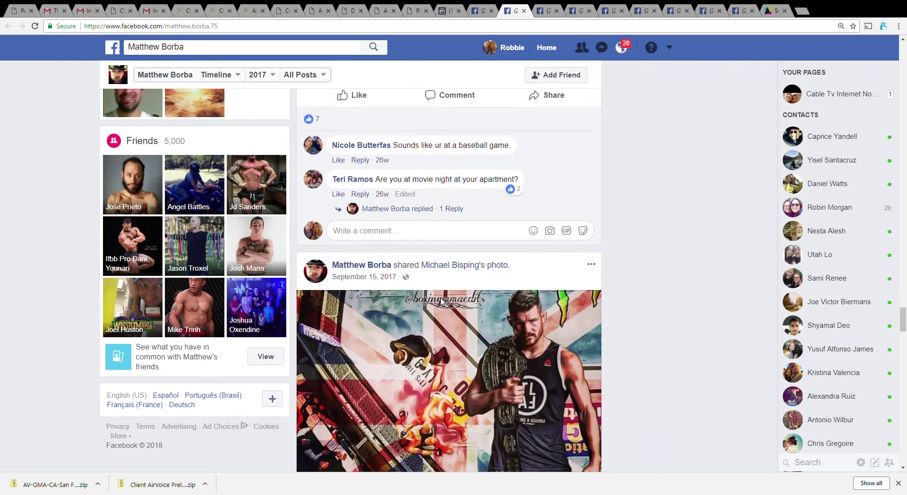
click(488, 7)
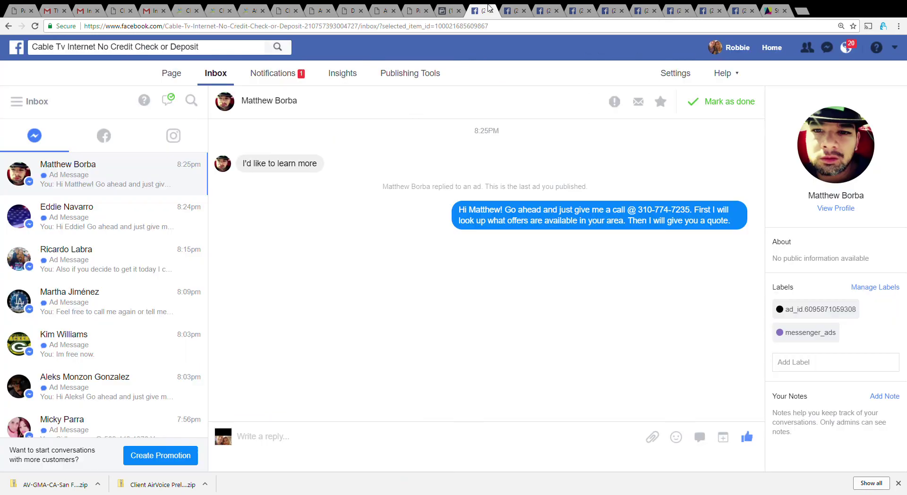
Step: Start a new reply in the lead's conversation message box
click(255, 442)
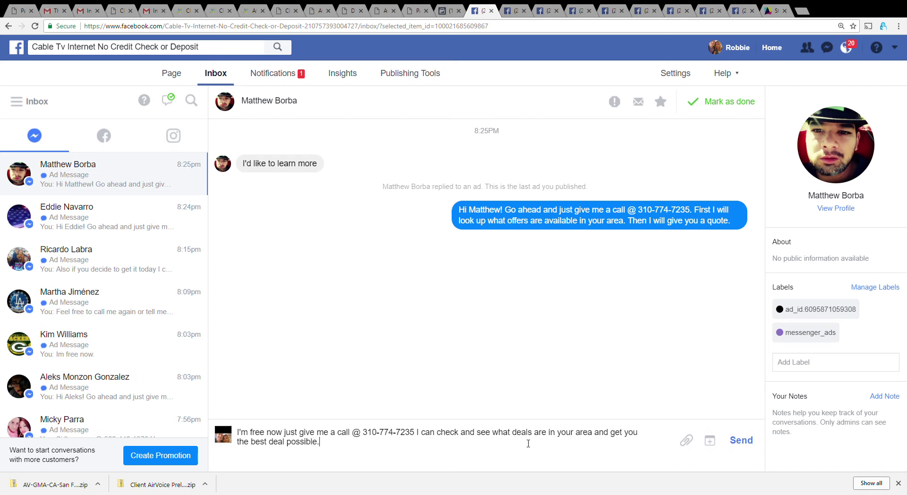
Step: Send the call-me reply, then check the FREE DODGERS TICKETS ad's results in Ads Manager
click(743, 441)
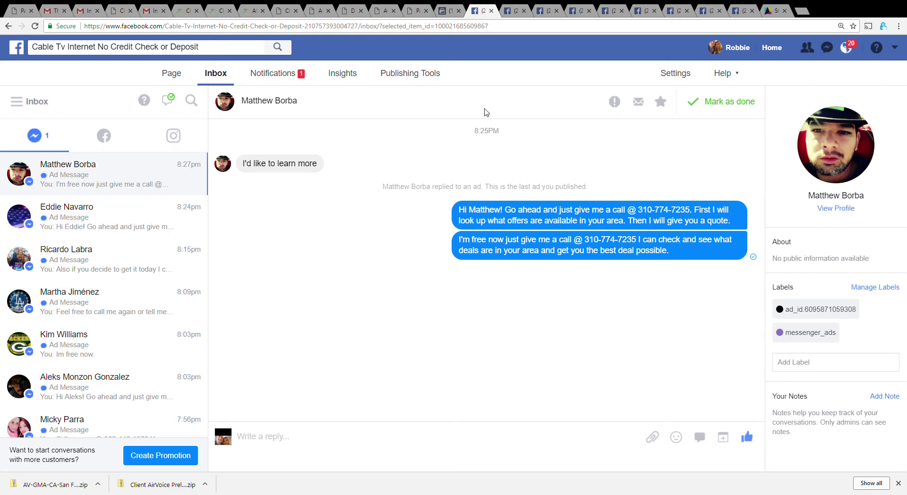
click(452, 8)
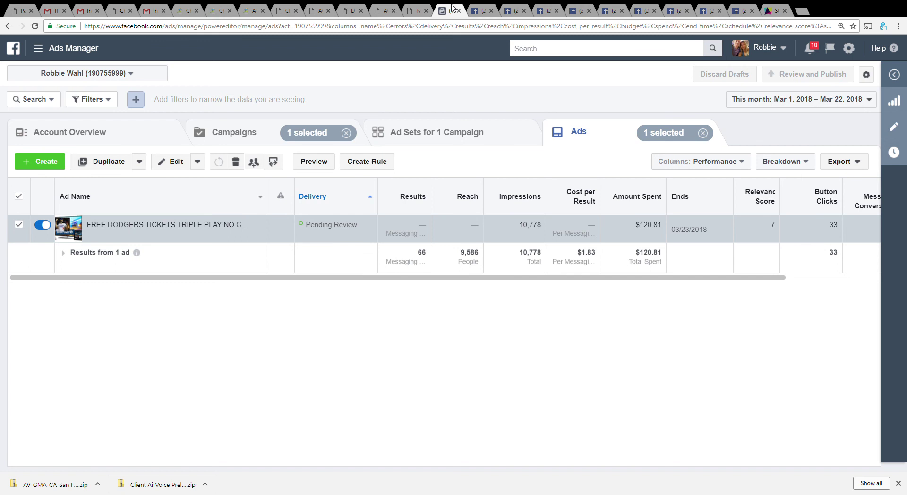
Step: Go back to the cable TV page inbox and scroll the conversation list
click(479, 11)
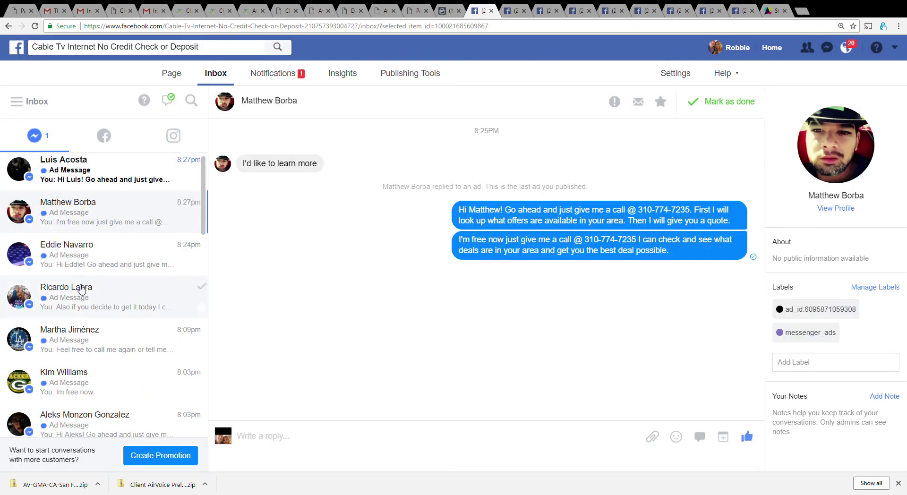
scroll(81, 293, down, 2)
scroll(171, 271, down, 4)
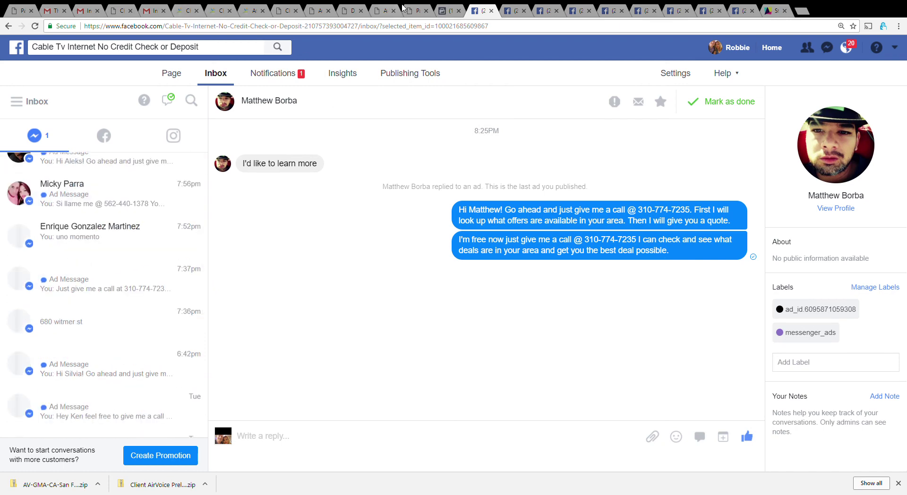
Step: Move through the Charter portal tabs and switch over to the Gmail inbox
click(276, 8)
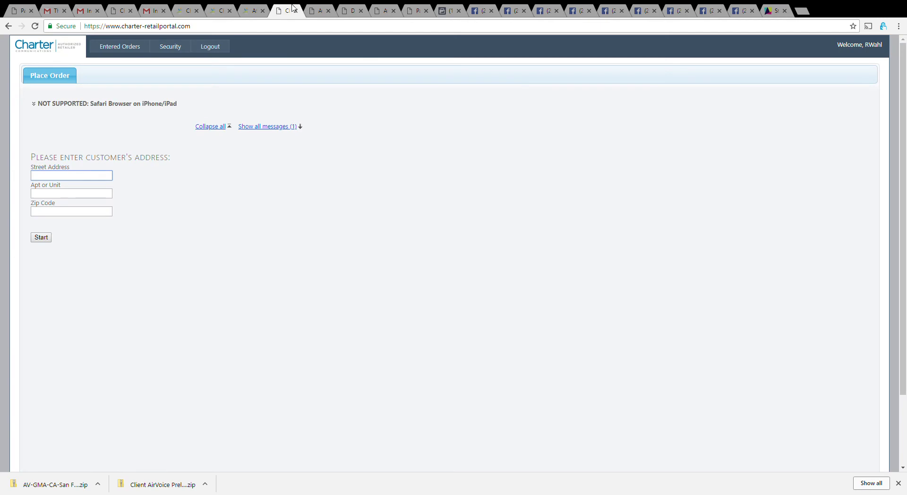
click(313, 8)
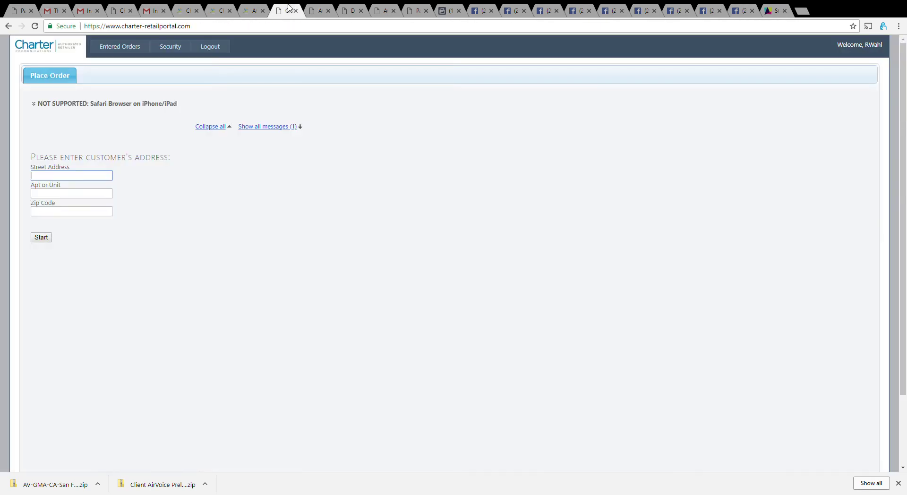
click(286, 9)
click(156, 10)
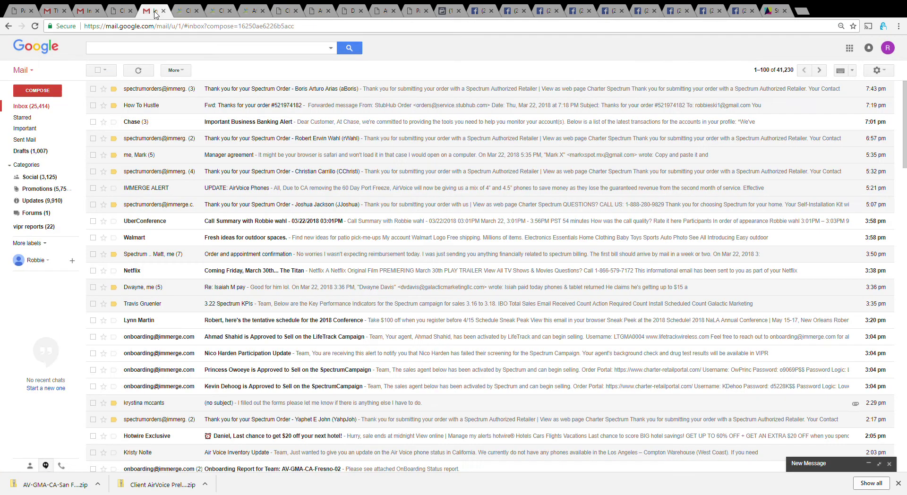
Step: Open the latest Spectrum order confirmation and review its $146.94 order details
click(230, 89)
scroll(324, 291, down, 4)
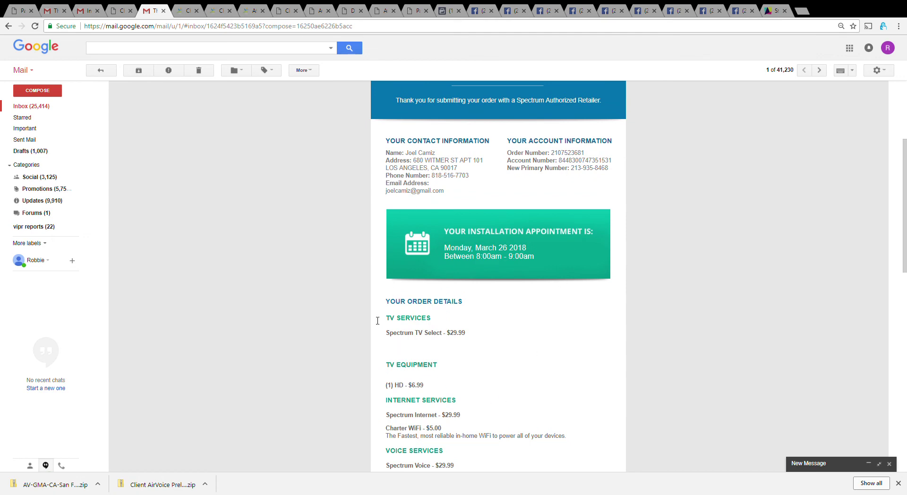
scroll(294, 363, down, 4)
scroll(294, 363, down, 1)
scroll(294, 362, up, 1)
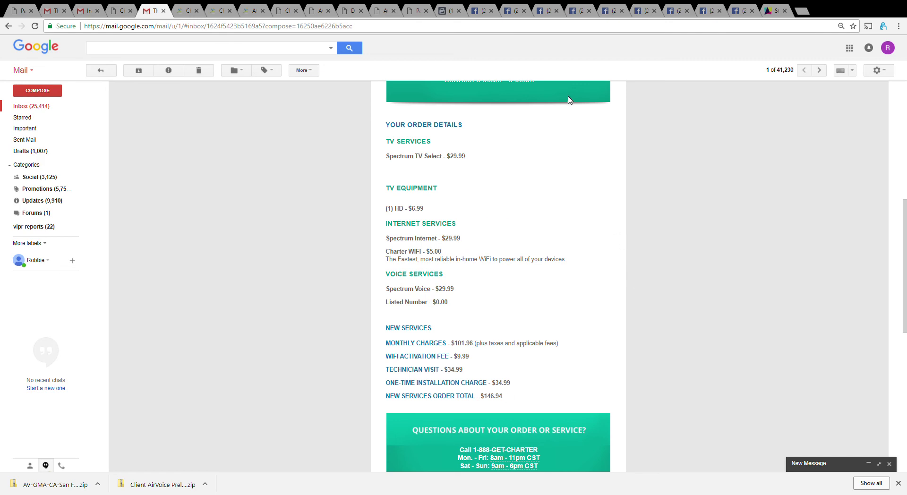
Step: Return to the cable TV page inbox and scroll down through older conversations
click(487, 9)
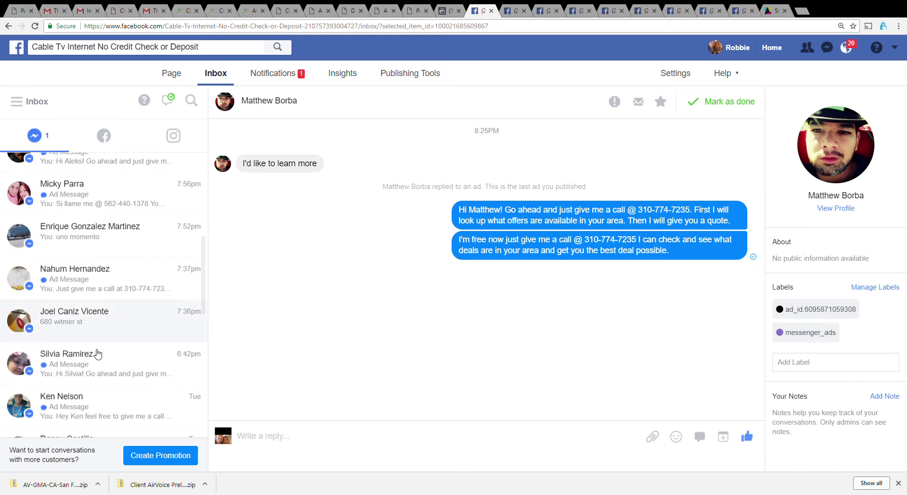
scroll(97, 354, down, 2)
scroll(98, 353, down, 5)
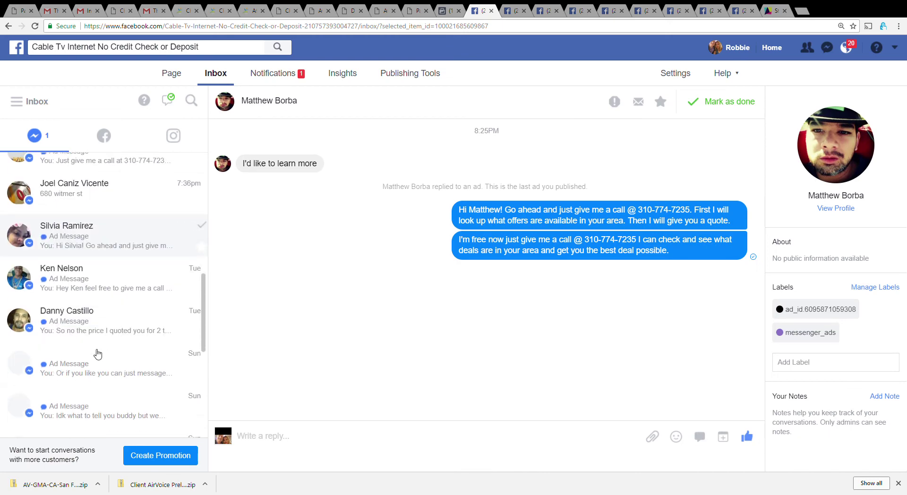